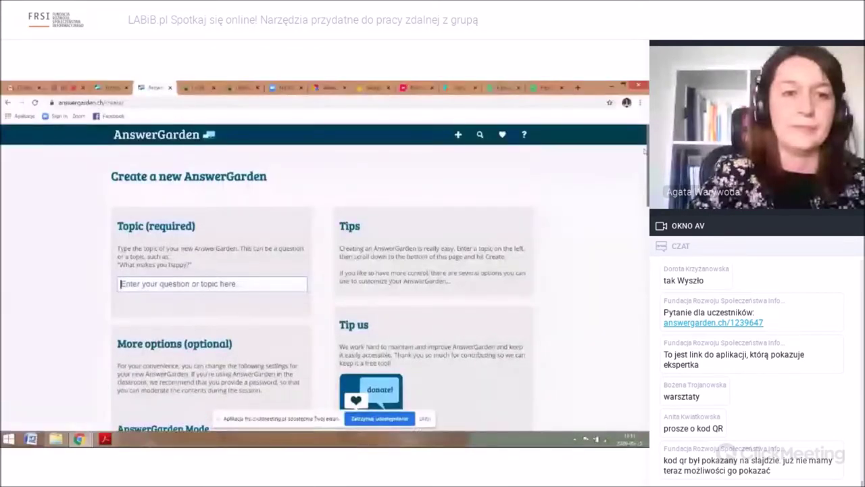
Step: Enter "W jakim spotkaniu autorskim chciałbyś uczestniczyć?" as the topic of the new AnswerGarden
{"action": "scroll", "coordinate": [317, 178], "scroll_direction": "down", "scroll_amount": 2}
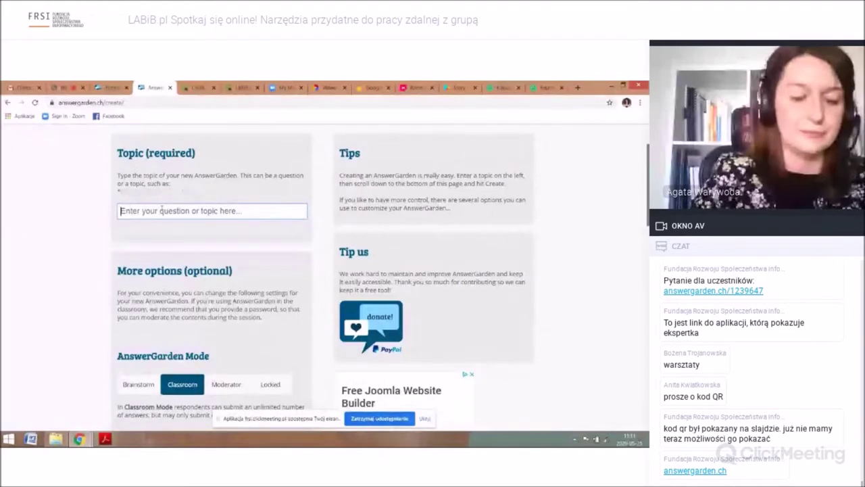
{"action": "type", "text": "W jakim spotkaniu autorskim chciałbyś uczestniczyć"}
{"action": "type", "text": "?"}
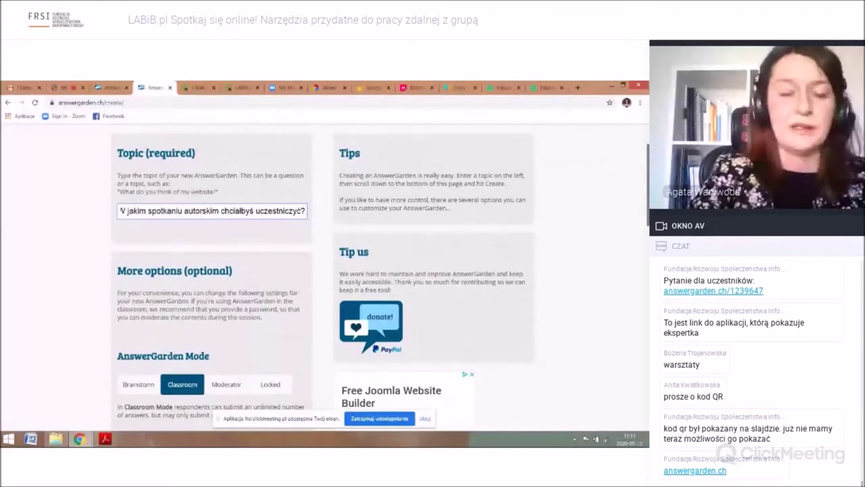
Step: Compare the descriptions of Brainstorm and Classroom modes, finishing with Classroom selected as the AnswerGarden mode
{"action": "scroll", "coordinate": [381, 278], "scroll_direction": "down", "scroll_amount": 6}
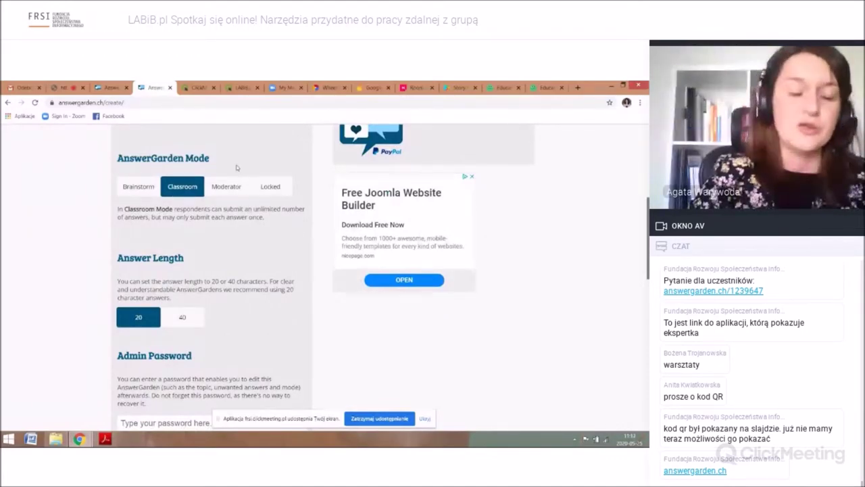
{"action": "left_click", "coordinate": [129, 192]}
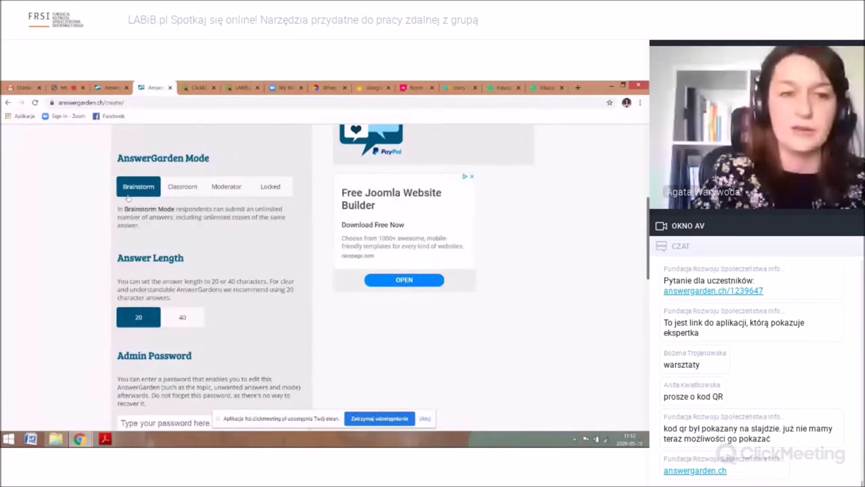
{"action": "left_click", "coordinate": [181, 193]}
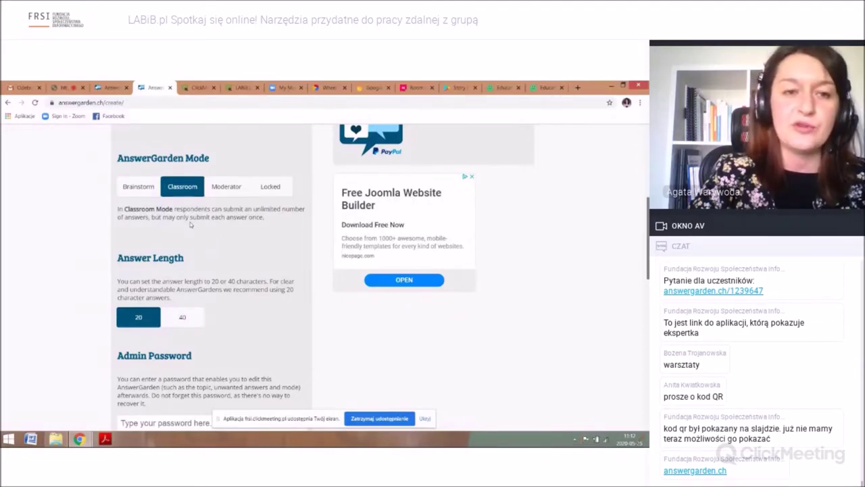
{"action": "left_click", "coordinate": [142, 191]}
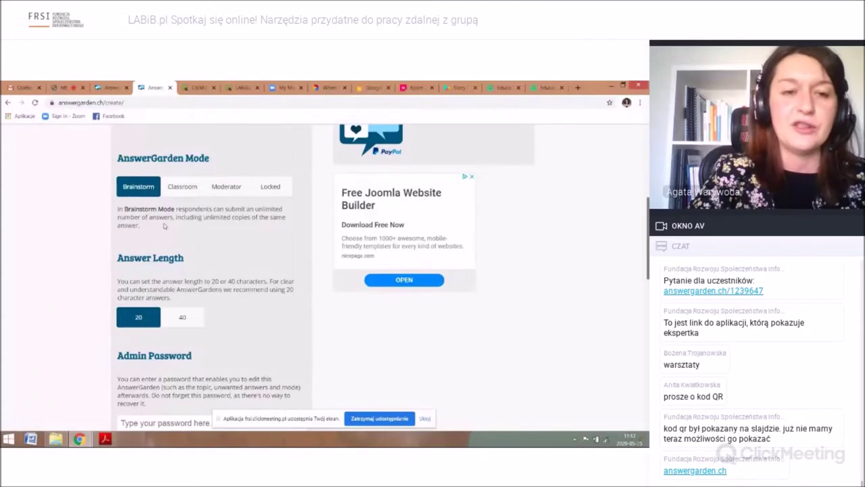
{"action": "left_click", "coordinate": [191, 190]}
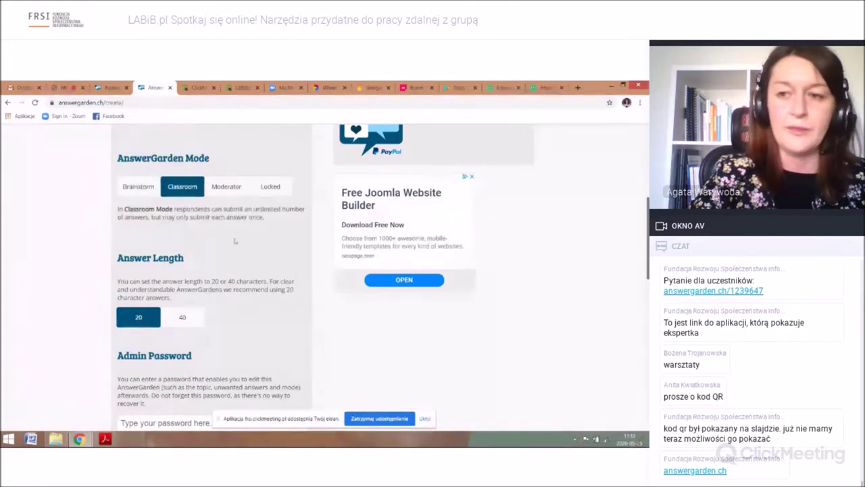
Step: Set the answer length to 40 characters
{"action": "scroll", "coordinate": [215, 244], "scroll_direction": "down", "scroll_amount": 2}
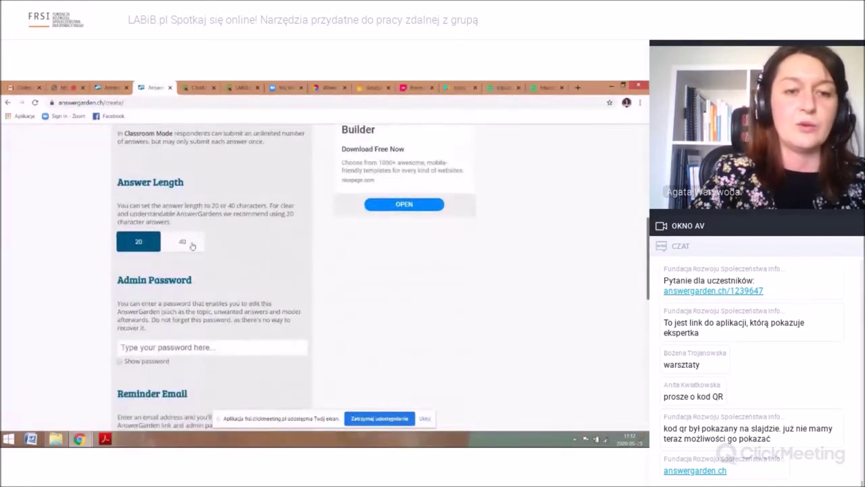
{"action": "left_click", "coordinate": [192, 246]}
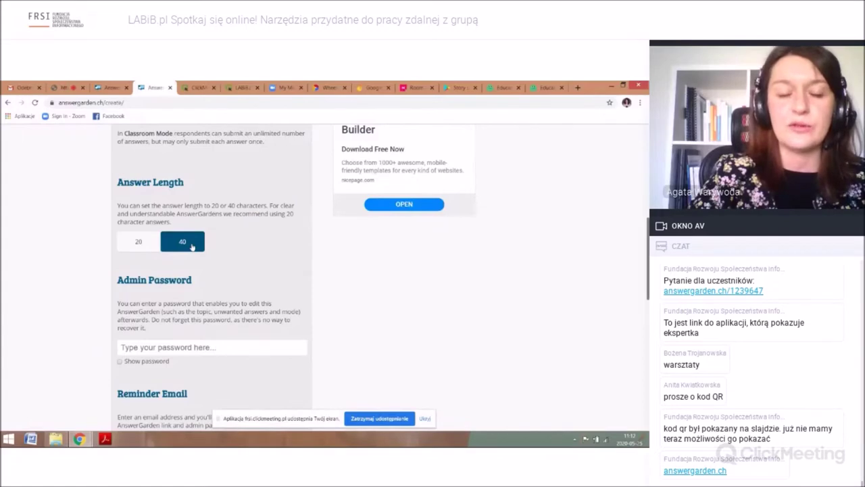
{"action": "left_click", "coordinate": [138, 243]}
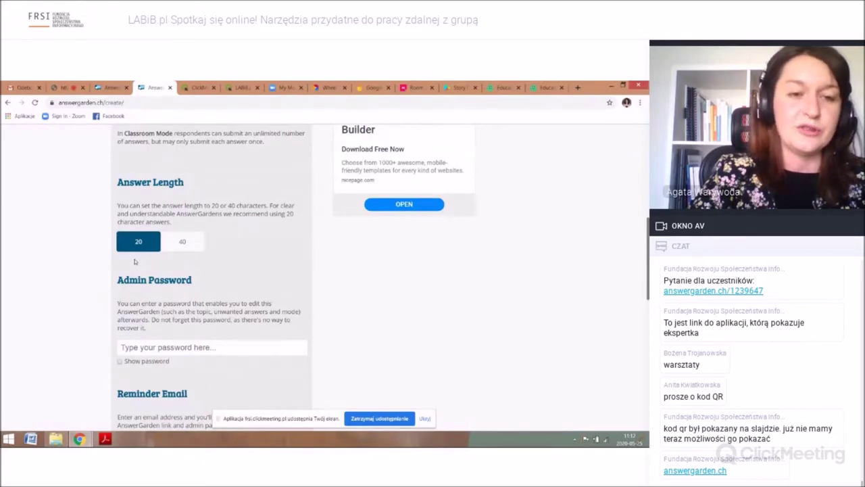
{"action": "left_click", "coordinate": [179, 244]}
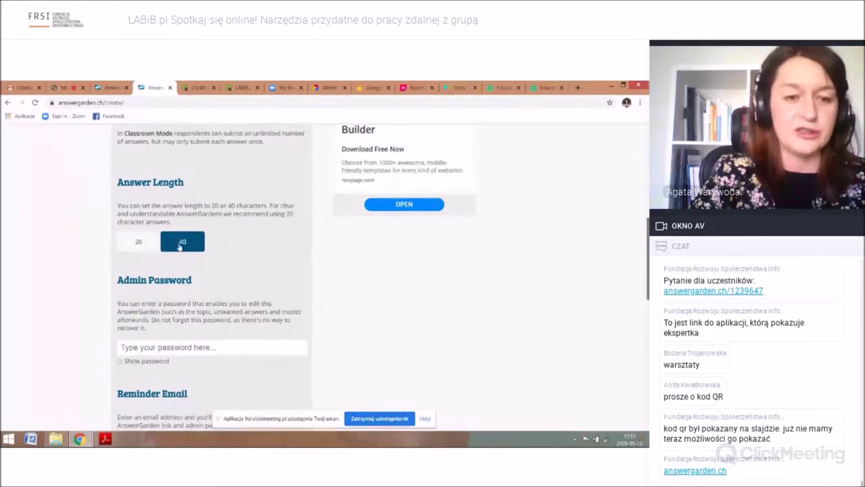
Step: Review the remaining optional settings without filling in the password or reminder email, and create the AnswerGarden
{"action": "scroll", "coordinate": [324, 277], "scroll_direction": "down", "scroll_amount": 5}
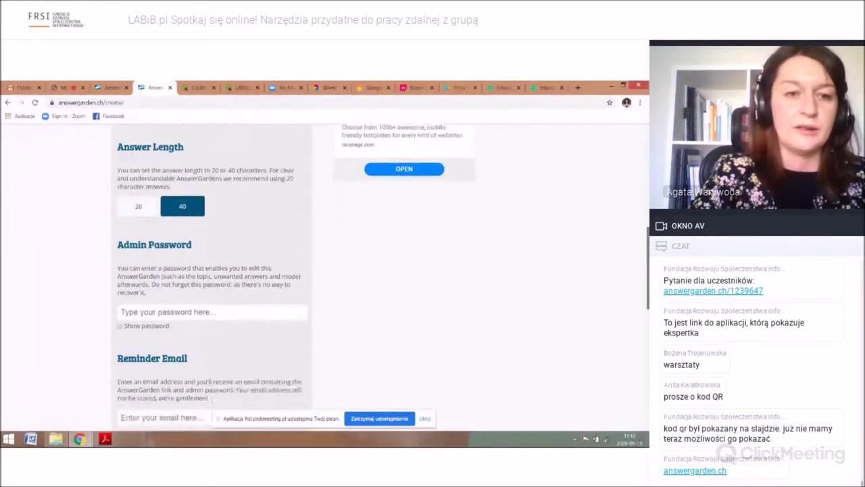
{"action": "scroll", "coordinate": [406, 256], "scroll_direction": "down", "scroll_amount": 1}
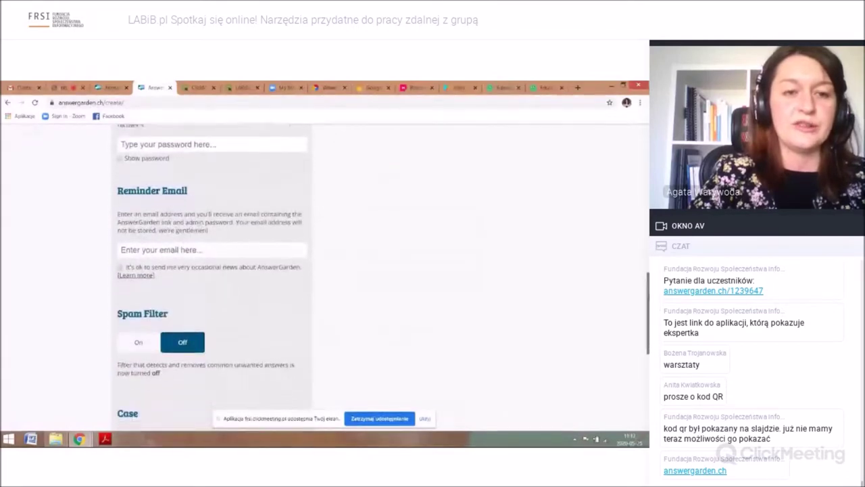
{"action": "left_click", "coordinate": [266, 250]}
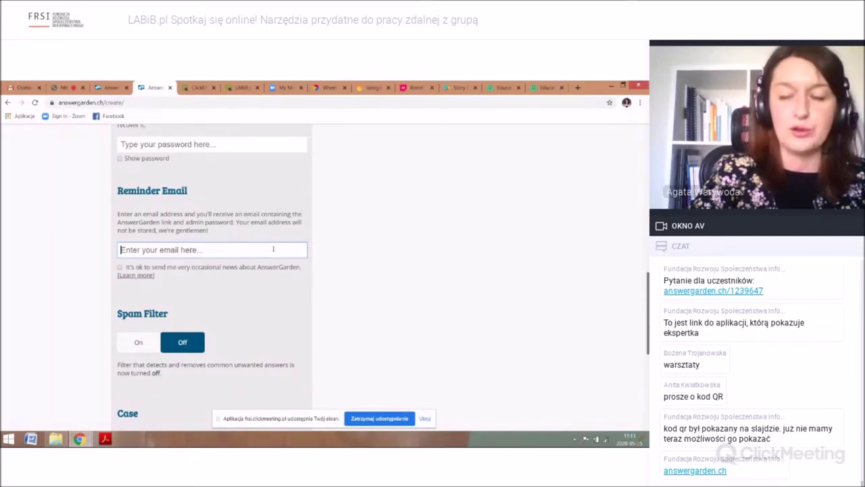
{"action": "scroll", "coordinate": [647, 273], "scroll_direction": "down", "scroll_amount": 2}
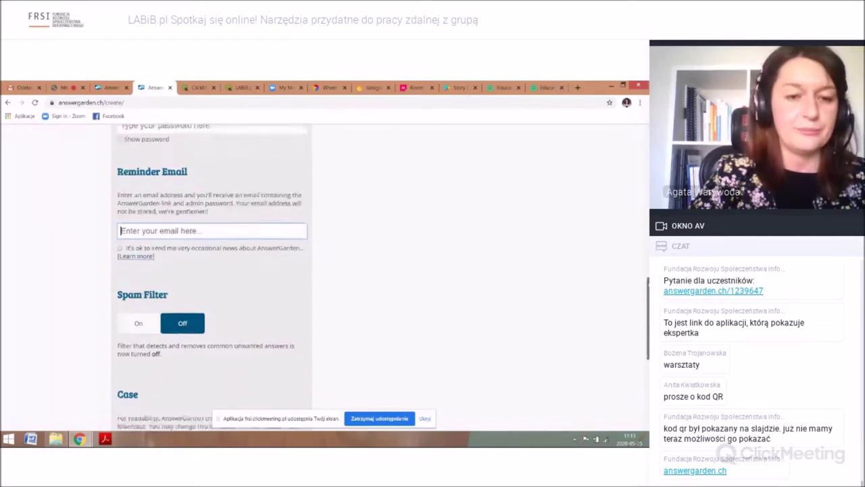
{"action": "scroll", "coordinate": [648, 291], "scroll_direction": "down", "scroll_amount": 5}
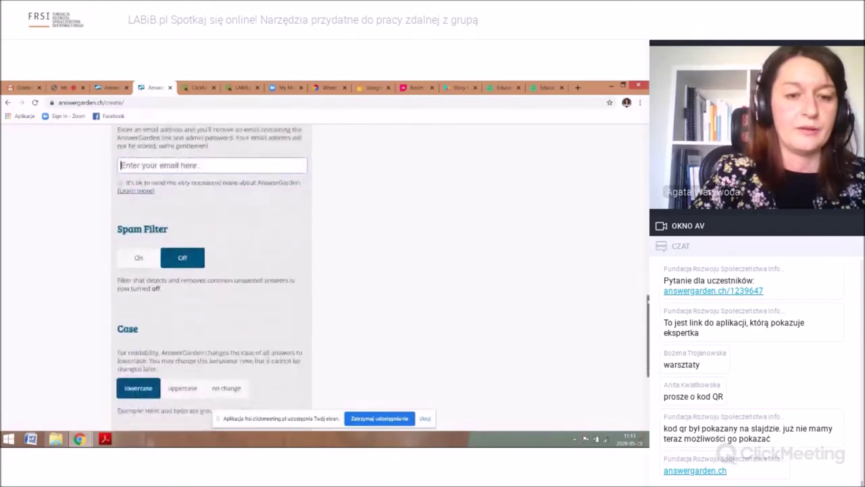
{"action": "scroll", "coordinate": [647, 326], "scroll_direction": "down", "scroll_amount": 4}
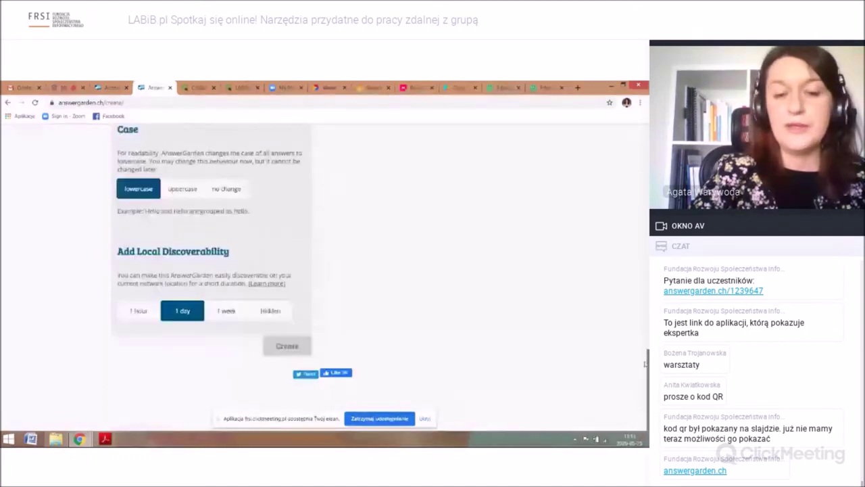
{"action": "left_click", "coordinate": [292, 349]}
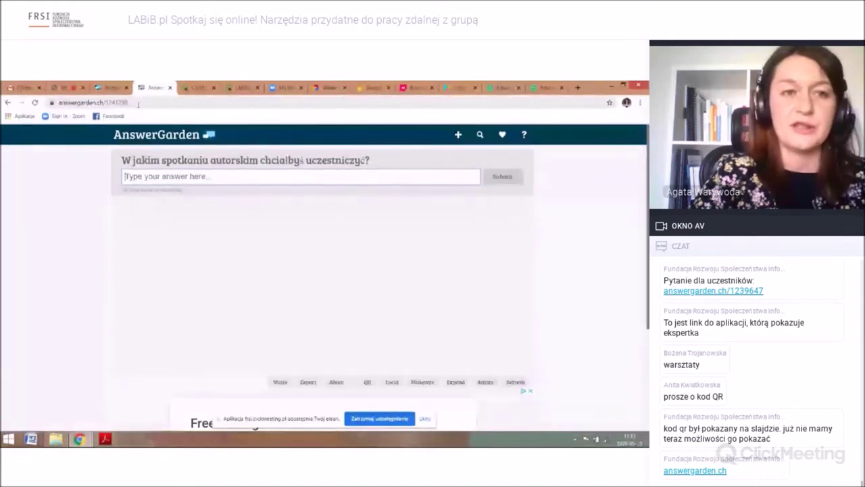
Step: Highlight the new AnswerGarden's web address and display its QR code for sharing
{"action": "left_click", "coordinate": [133, 102]}
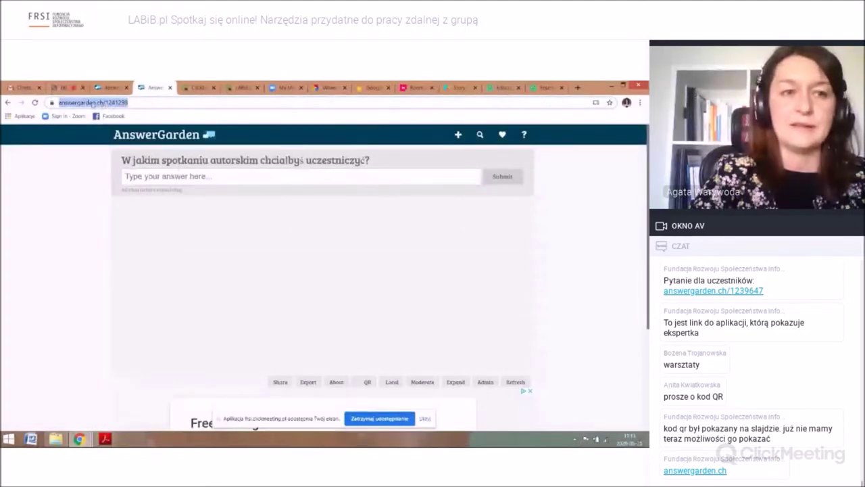
{"action": "left_click", "coordinate": [131, 102]}
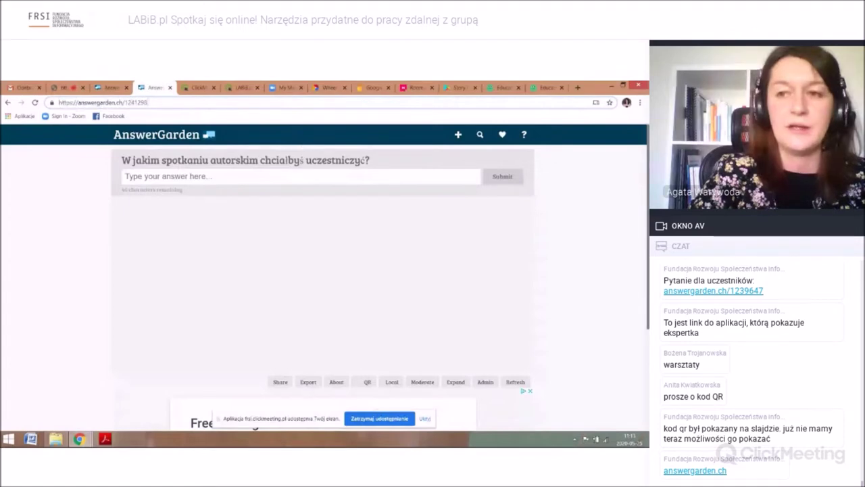
{"action": "left_click_drag", "start_coordinate": [647, 169], "coordinate": [647, 177]}
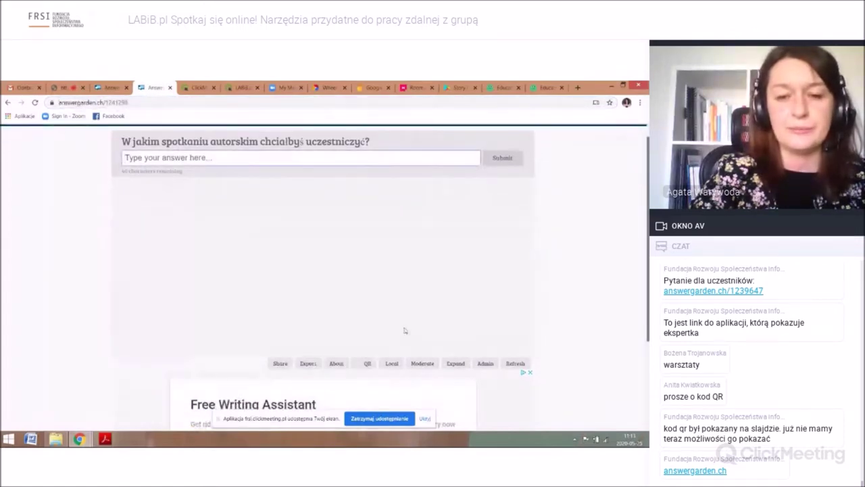
{"action": "left_click", "coordinate": [368, 364]}
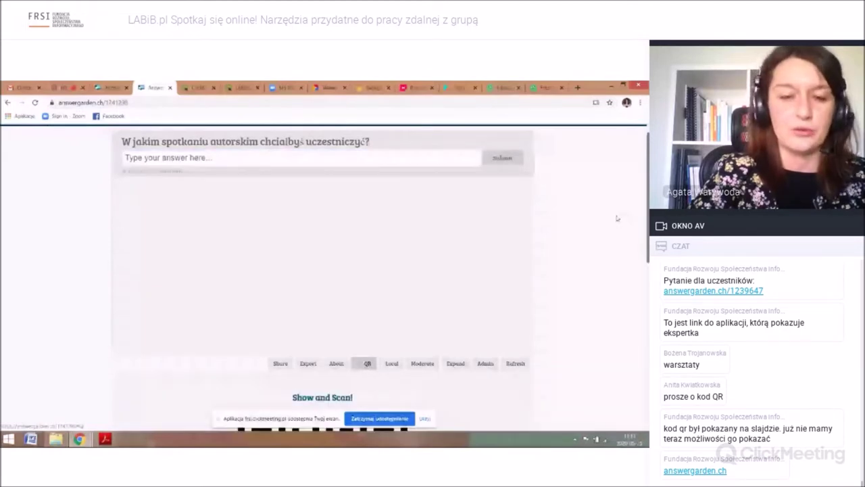
{"action": "scroll", "coordinate": [367, 364], "scroll_direction": "down", "scroll_amount": 3}
{"action": "scroll", "coordinate": [322, 304], "scroll_direction": "down", "scroll_amount": 3}
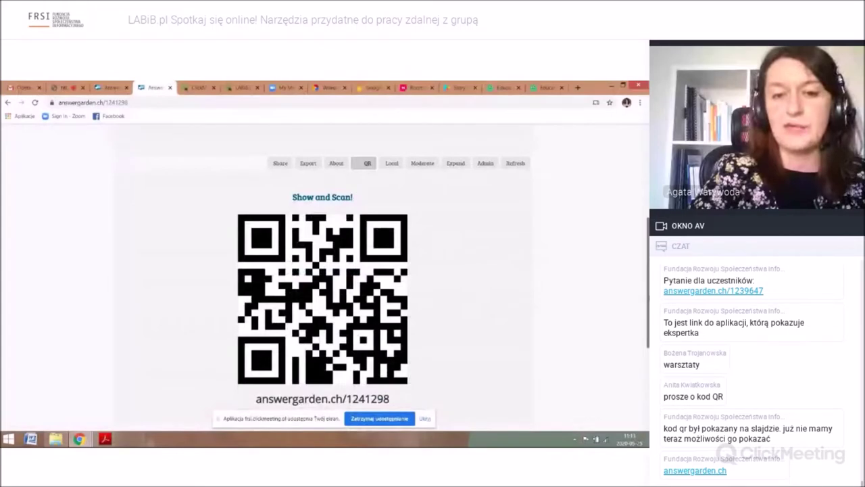
{"action": "scroll", "coordinate": [647, 203], "scroll_direction": "up", "scroll_amount": 5}
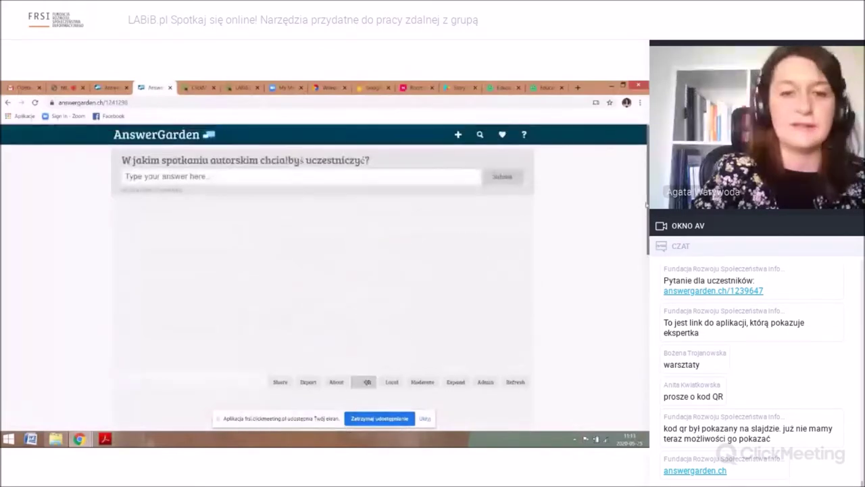
{"action": "scroll", "coordinate": [647, 204], "scroll_direction": "down", "scroll_amount": 1}
{"action": "scroll", "coordinate": [647, 204], "scroll_direction": "up", "scroll_amount": 1}
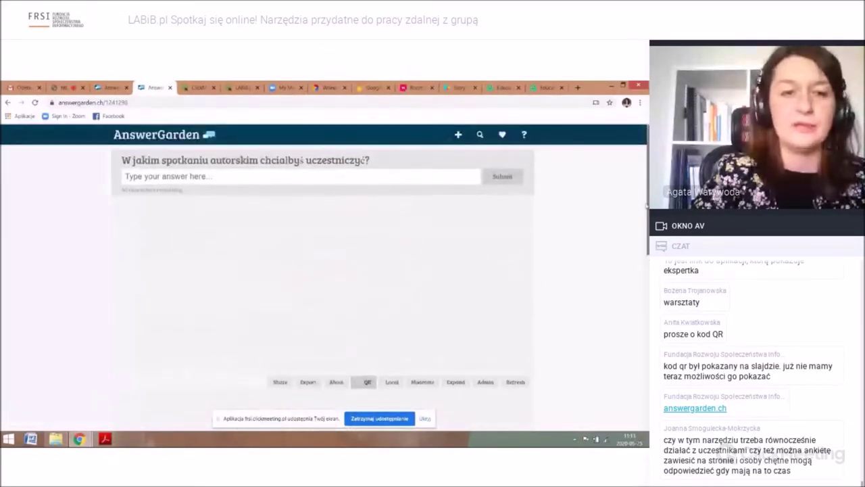
Step: Open the AnswerGarden's administration settings and review the options for hiding answers, topic, mode, answer length, spam filter and wiping
{"action": "scroll", "coordinate": [646, 204], "scroll_direction": "down", "scroll_amount": 1}
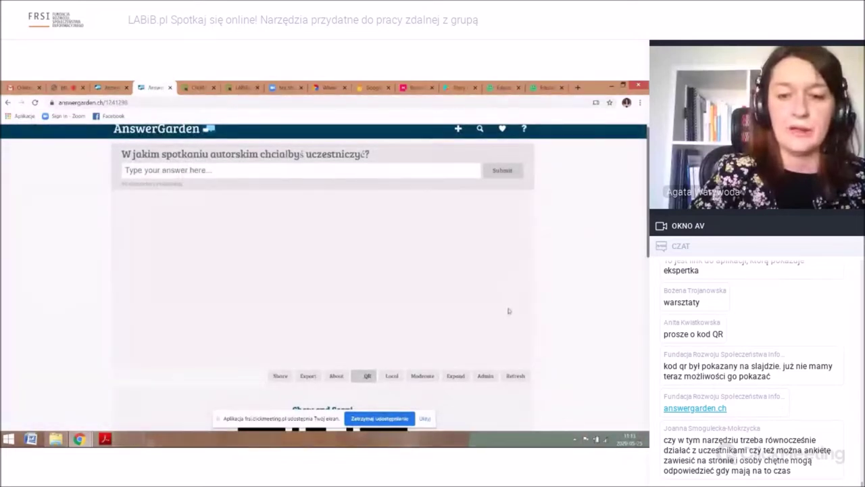
{"action": "left_click", "coordinate": [486, 377]}
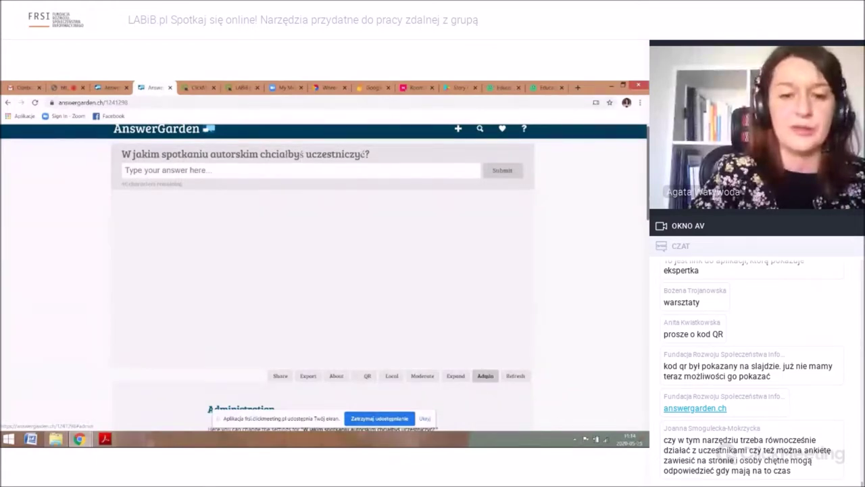
{"action": "scroll", "coordinate": [325, 270], "scroll_direction": "down", "scroll_amount": 3}
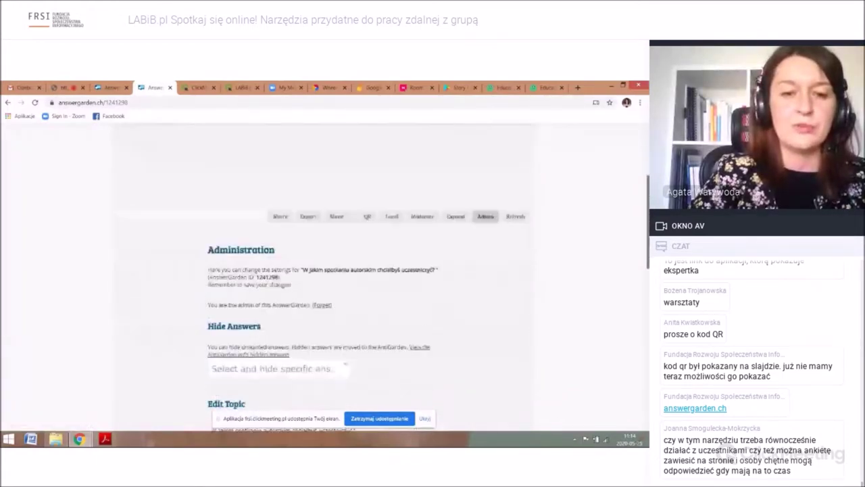
{"action": "scroll", "coordinate": [324, 270], "scroll_direction": "down", "scroll_amount": 1}
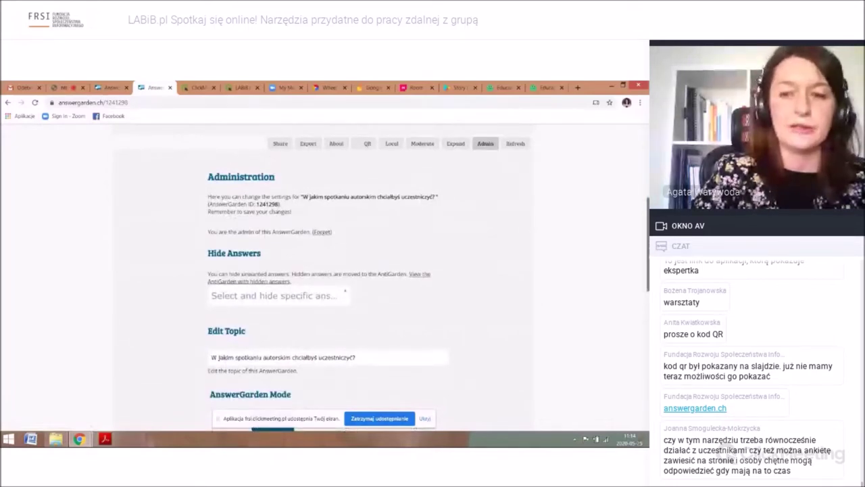
{"action": "scroll", "coordinate": [325, 270], "scroll_direction": "down", "scroll_amount": 3}
{"action": "left_click_drag", "start_coordinate": [374, 278], "coordinate": [333, 277]}
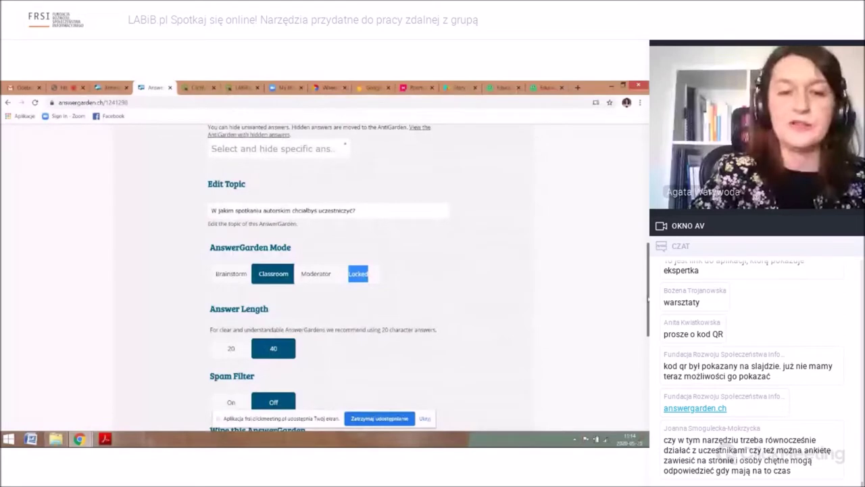
{"action": "scroll", "coordinate": [647, 300], "scroll_direction": "down", "scroll_amount": 3}
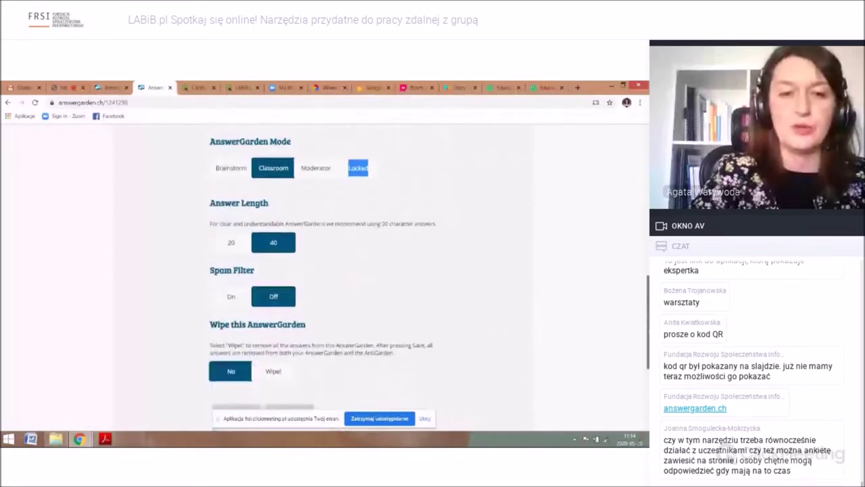
Step: Show the AnswerGarden's export and API options
{"action": "scroll", "coordinate": [647, 318], "scroll_direction": "up", "scroll_amount": 10}
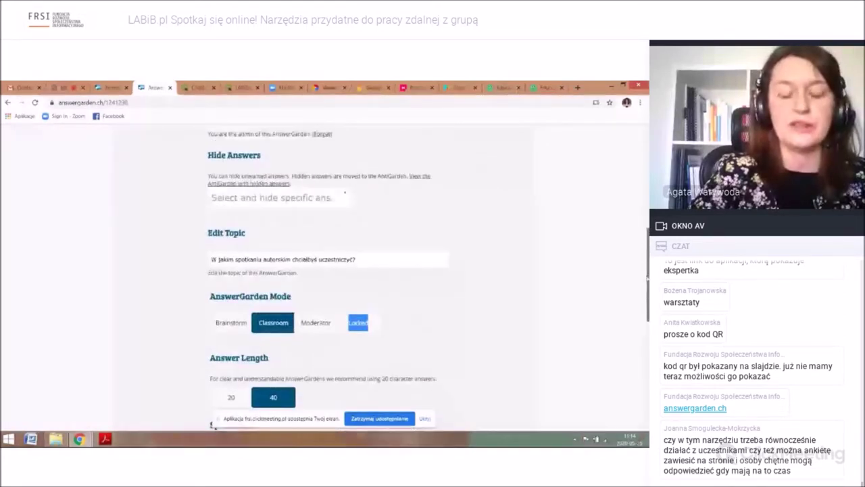
{"action": "scroll", "coordinate": [323, 277], "scroll_direction": "up", "scroll_amount": 5}
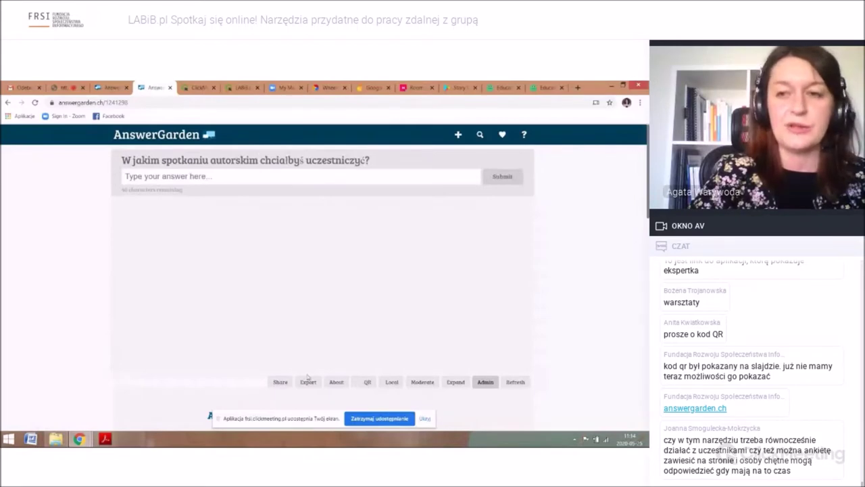
{"action": "left_click", "coordinate": [308, 382]}
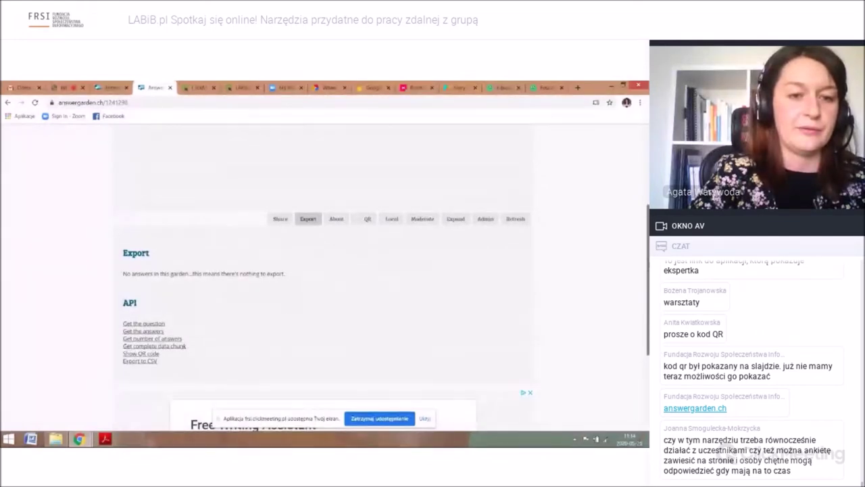
{"action": "scroll", "coordinate": [324, 271], "scroll_direction": "down", "scroll_amount": 2}
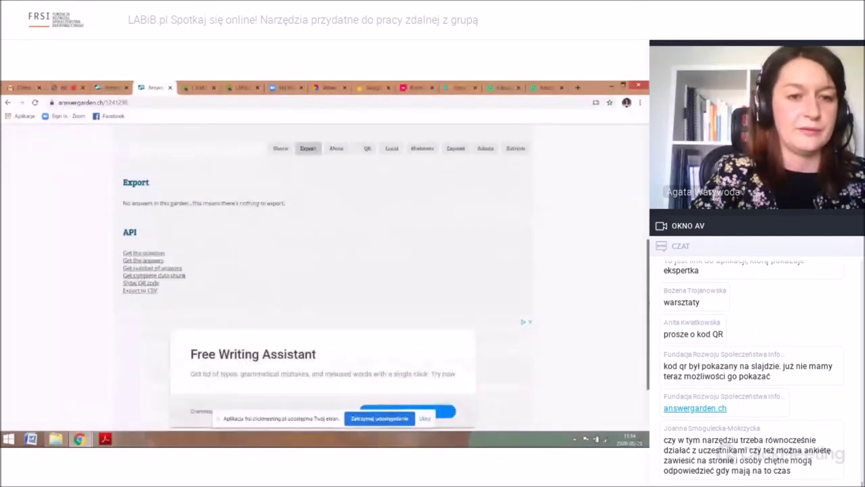
{"action": "scroll", "coordinate": [324, 270], "scroll_direction": "up", "scroll_amount": 5}
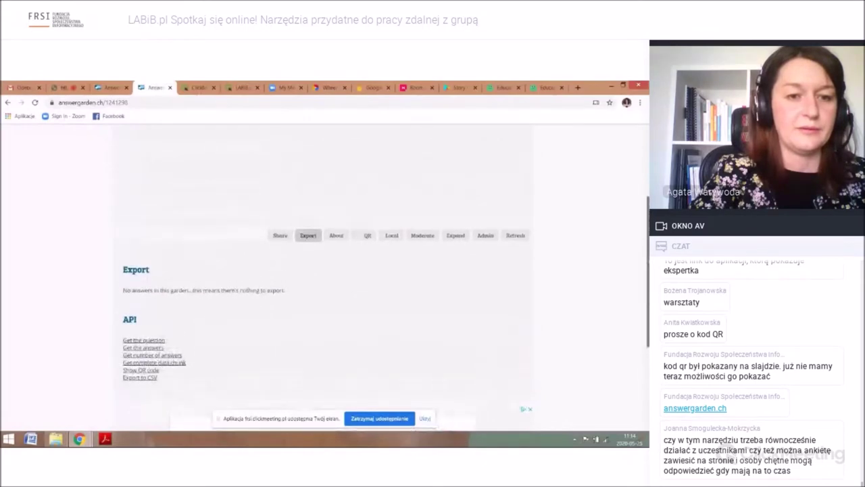
{"action": "scroll", "coordinate": [322, 199], "scroll_direction": "up", "scroll_amount": 2}
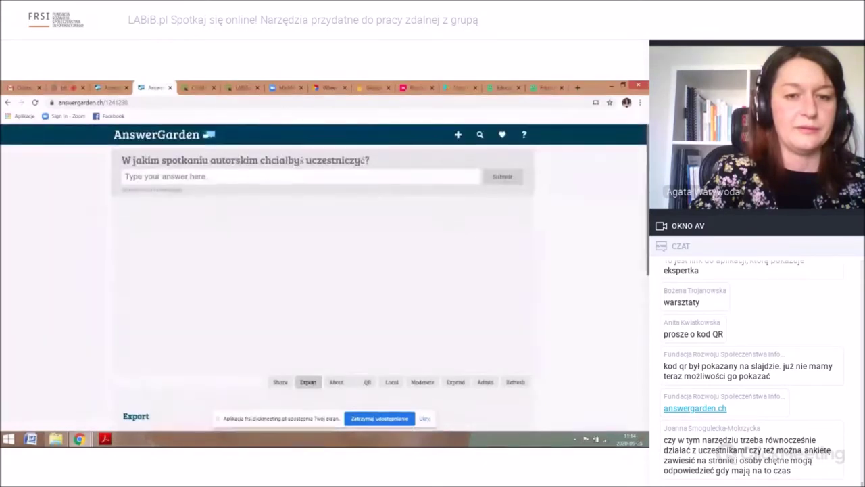
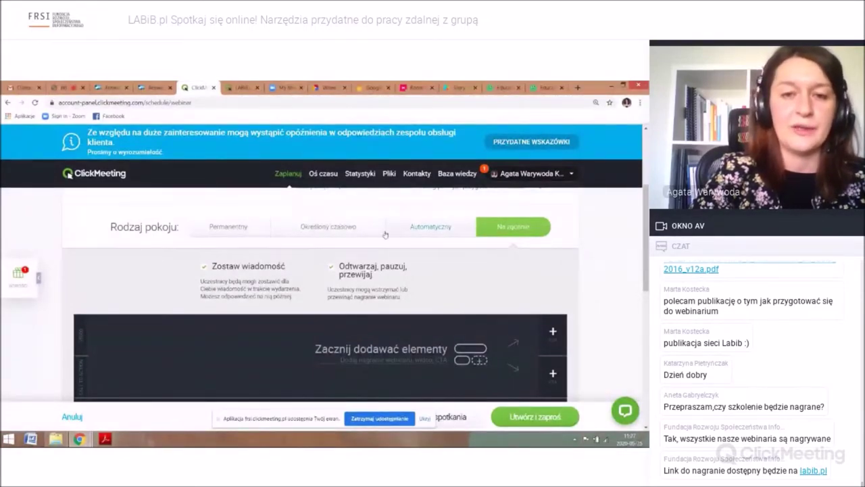
Step: Set the webinar's room type to Określony czasowo and review its date, time zone and access type settings
{"action": "left_click", "coordinate": [343, 230]}
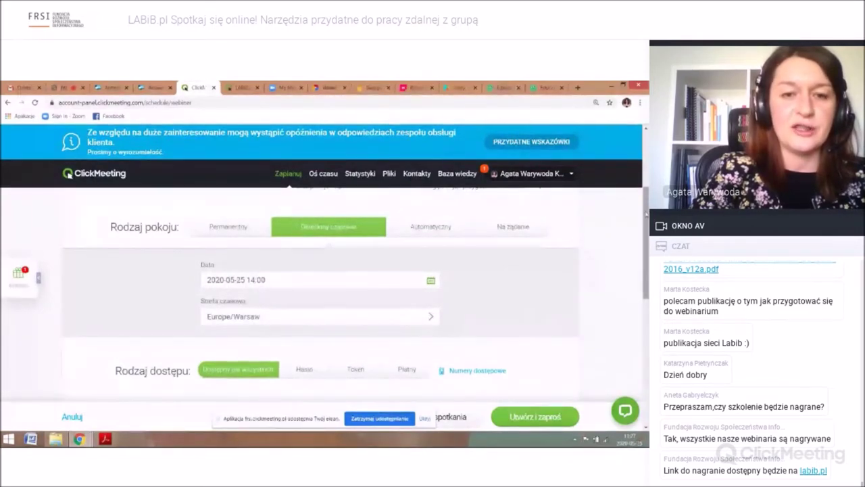
{"action": "scroll", "coordinate": [321, 284], "scroll_direction": "down", "scroll_amount": 1}
{"action": "scroll", "coordinate": [321, 284], "scroll_direction": "down", "scroll_amount": 1}
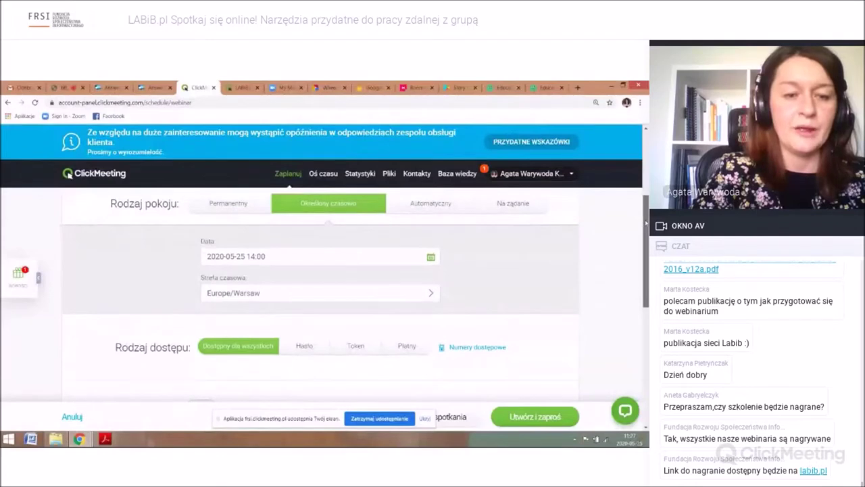
{"action": "scroll", "coordinate": [321, 290], "scroll_direction": "down", "scroll_amount": 2}
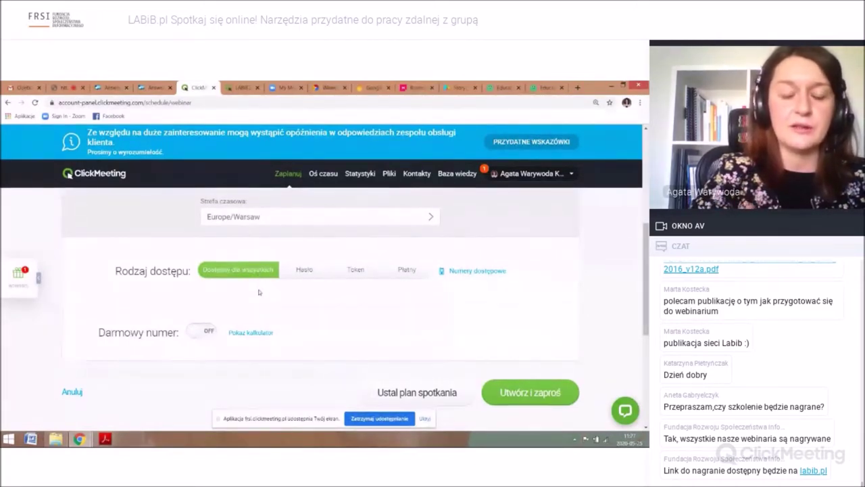
Step: Try the Hasło access type for the webinar, and restore it to Dostępny dla wszystkich
{"action": "left_click", "coordinate": [305, 270]}
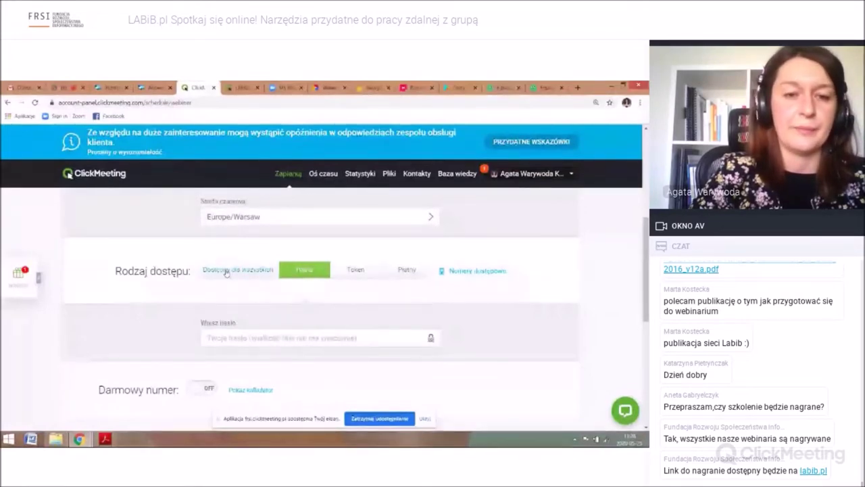
{"action": "scroll", "coordinate": [473, 284], "scroll_direction": "up", "scroll_amount": 5}
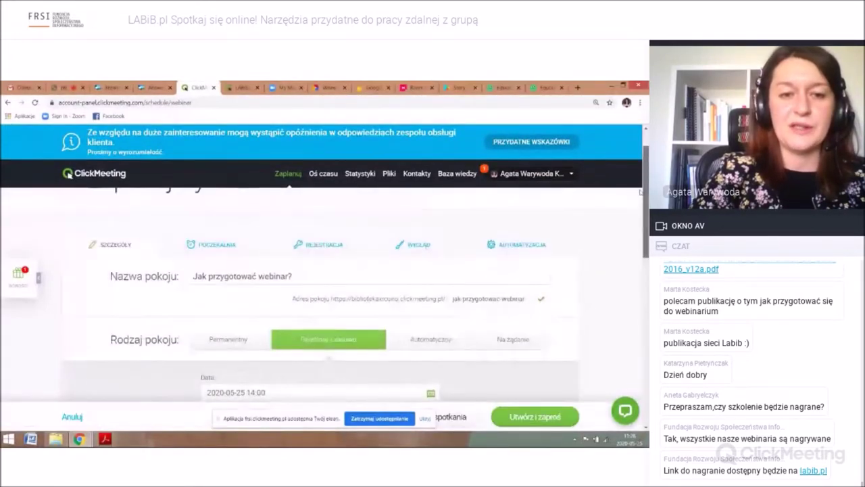
{"action": "scroll", "coordinate": [641, 192], "scroll_direction": "down", "scroll_amount": 3}
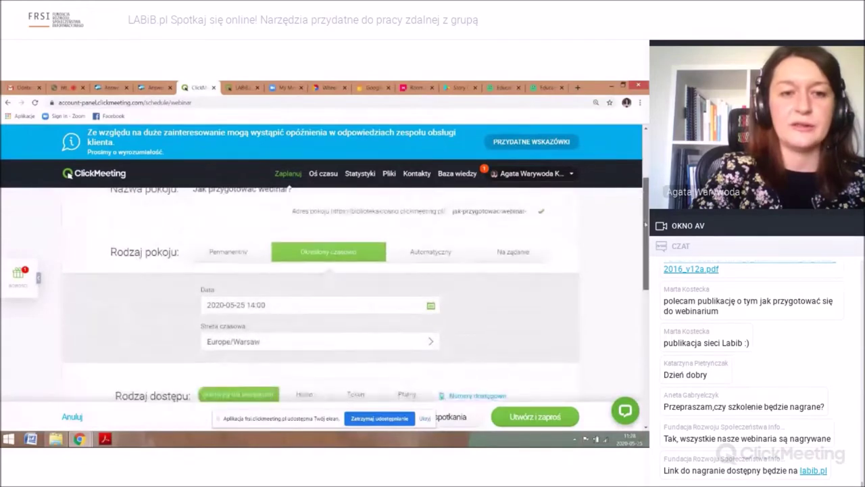
{"action": "scroll", "coordinate": [321, 298], "scroll_direction": "down", "scroll_amount": 3}
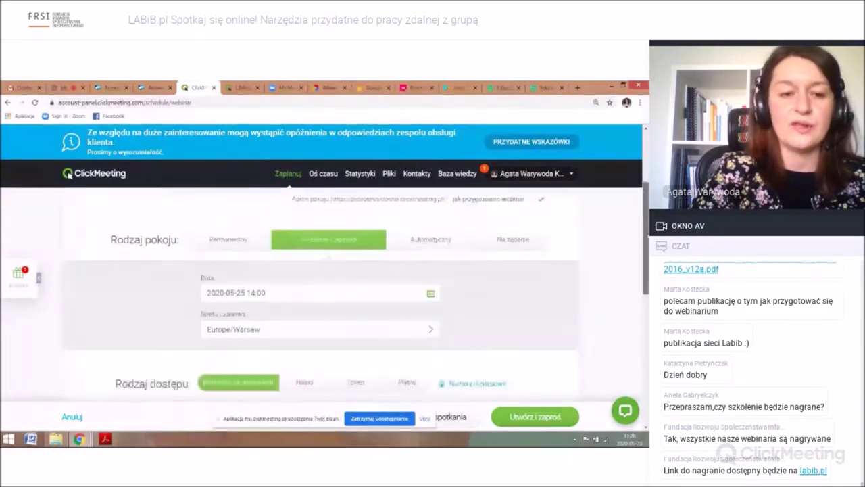
Step: On the waiting room page, replace the CEL paragraph of the event plan with "Zapraszamy" and save the block
{"action": "scroll", "coordinate": [647, 200], "scroll_direction": "up", "scroll_amount": 5}
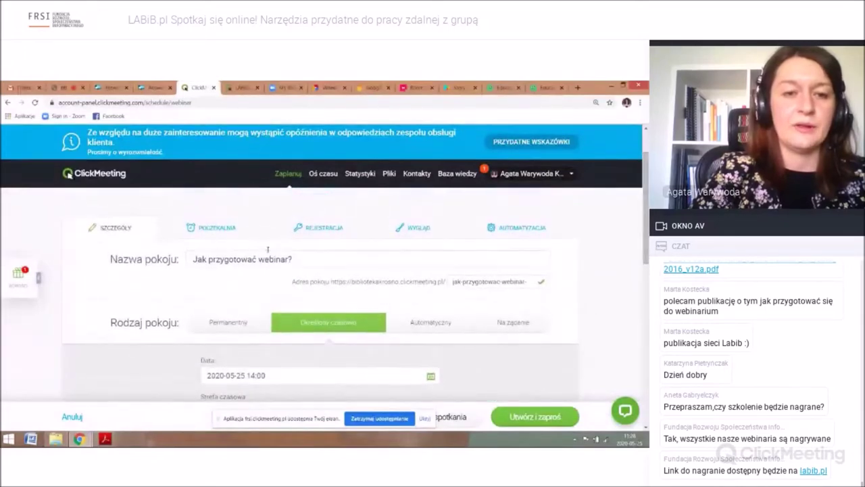
{"action": "left_click", "coordinate": [227, 231]}
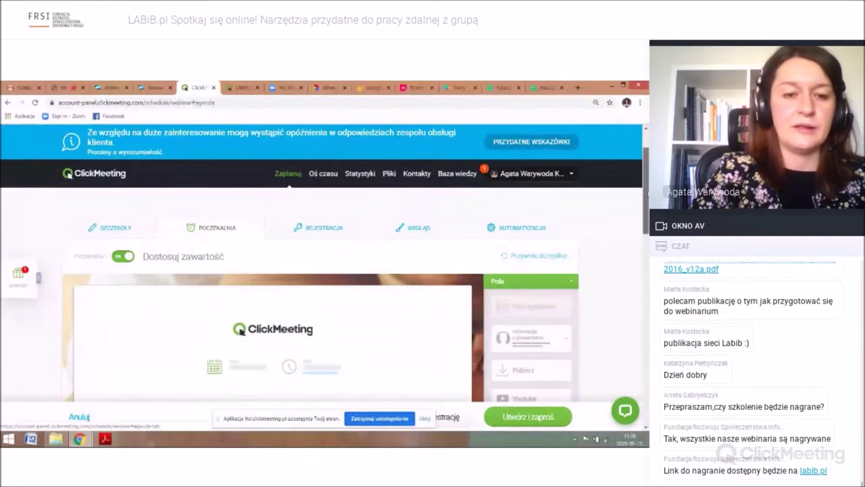
{"action": "scroll", "coordinate": [646, 192], "scroll_direction": "down", "scroll_amount": 3}
{"action": "scroll", "coordinate": [645, 192], "scroll_direction": "down", "scroll_amount": 5}
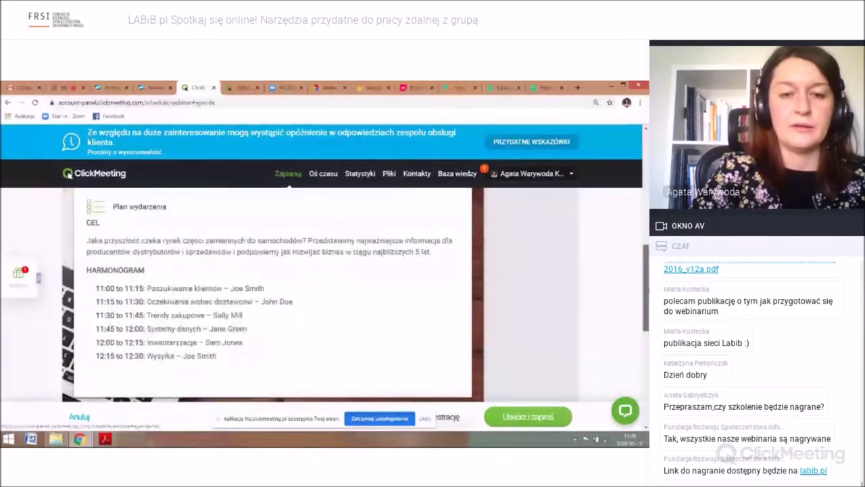
{"action": "scroll", "coordinate": [270, 291], "scroll_direction": "up", "scroll_amount": 4}
{"action": "scroll", "coordinate": [270, 290], "scroll_direction": "down", "scroll_amount": 3}
{"action": "scroll", "coordinate": [399, 270], "scroll_direction": "down", "scroll_amount": 1}
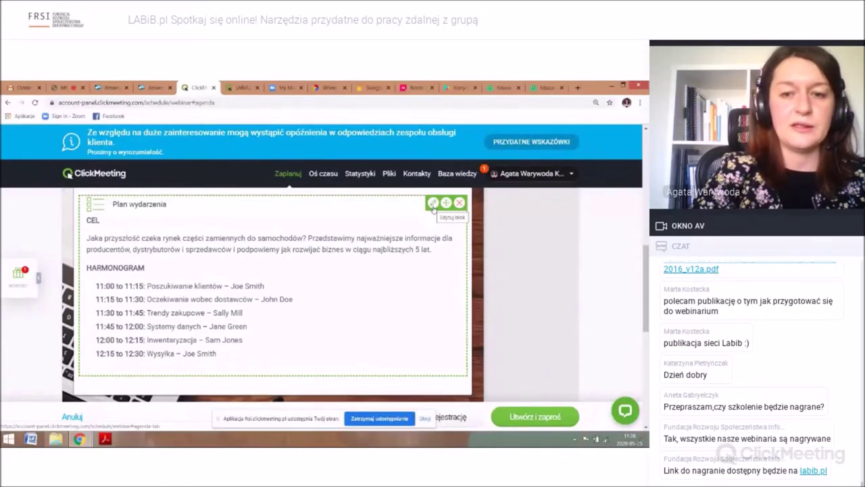
{"action": "left_click", "coordinate": [433, 203]}
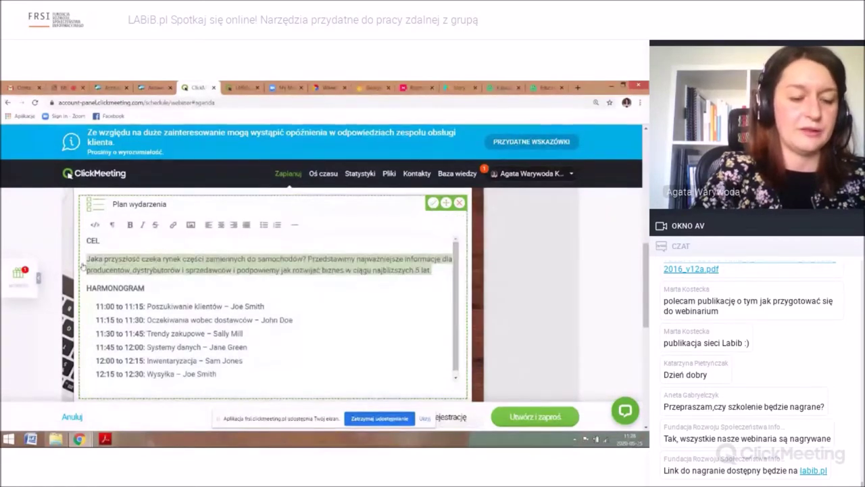
{"action": "type", "text": "Zapras"}
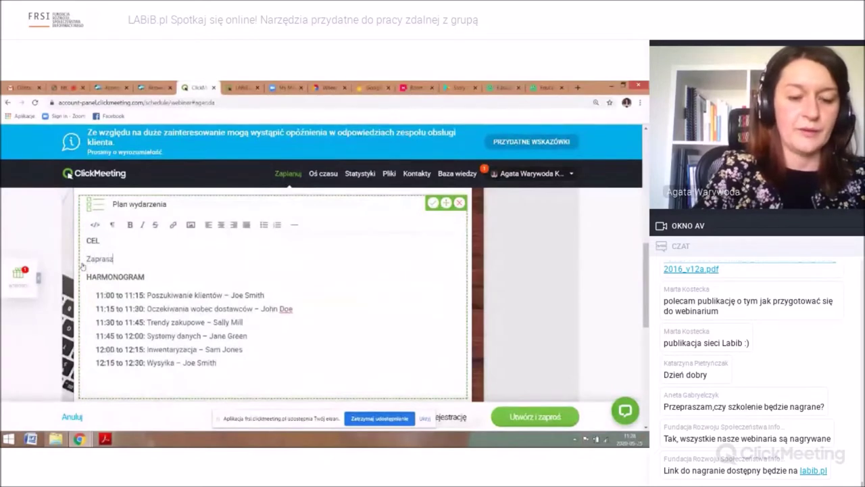
{"action": "type", "text": "zamy"}
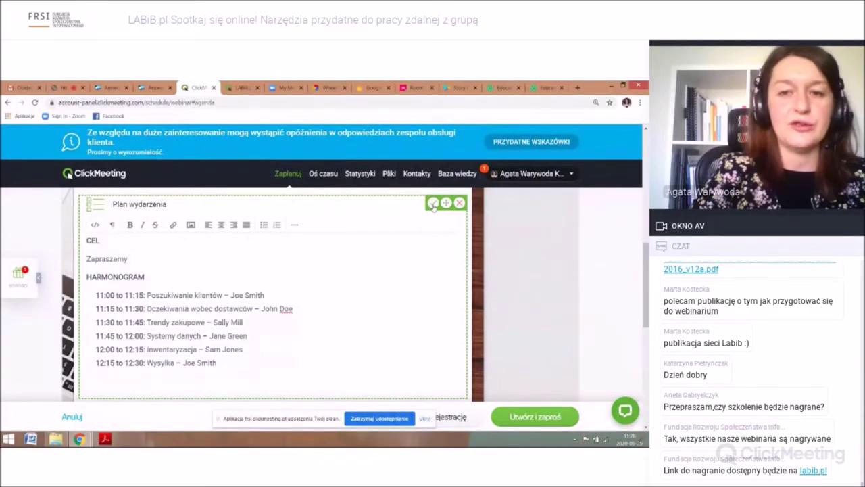
{"action": "left_click", "coordinate": [433, 203]}
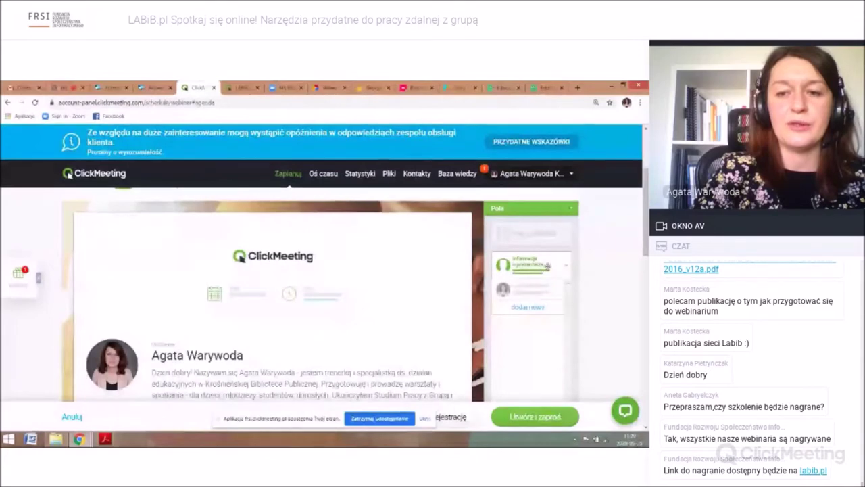
Step: Examine the presenter information block on the waiting room page
{"action": "left_click_drag", "start_coordinate": [447, 302], "coordinate": [392, 368]}
{"action": "scroll", "coordinate": [322, 294], "scroll_direction": "down", "scroll_amount": 3}
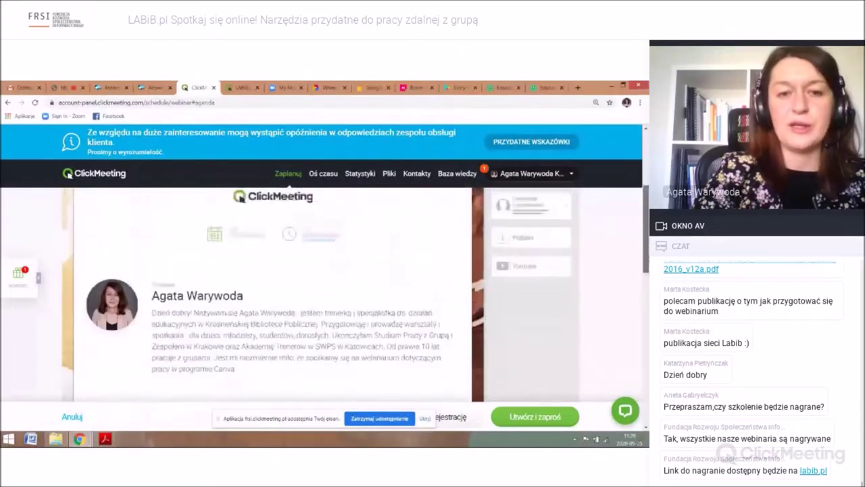
{"action": "scroll", "coordinate": [322, 294], "scroll_direction": "up", "scroll_amount": 4}
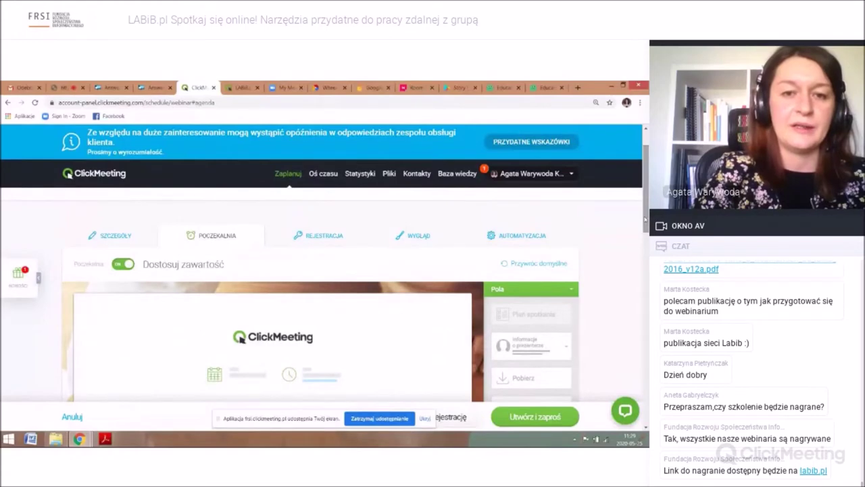
Step: Enable registration for the webinar and review the default registration form fields
{"action": "left_click", "coordinate": [325, 242]}
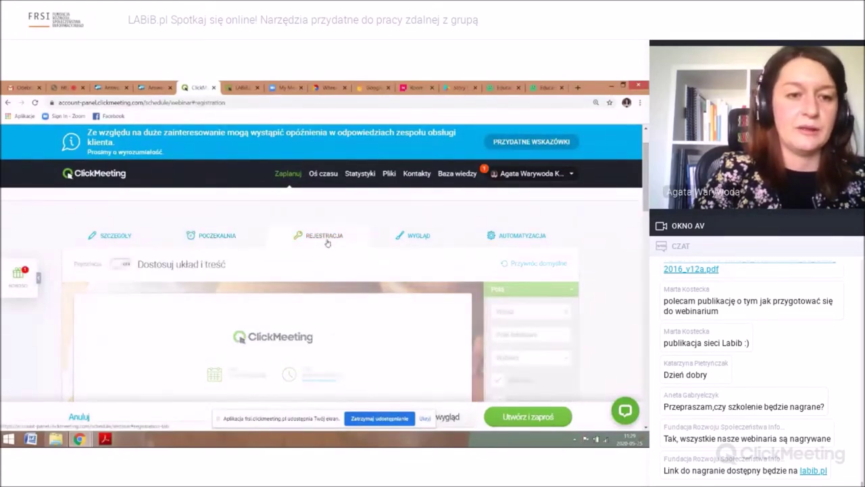
{"action": "left_click", "coordinate": [122, 264]}
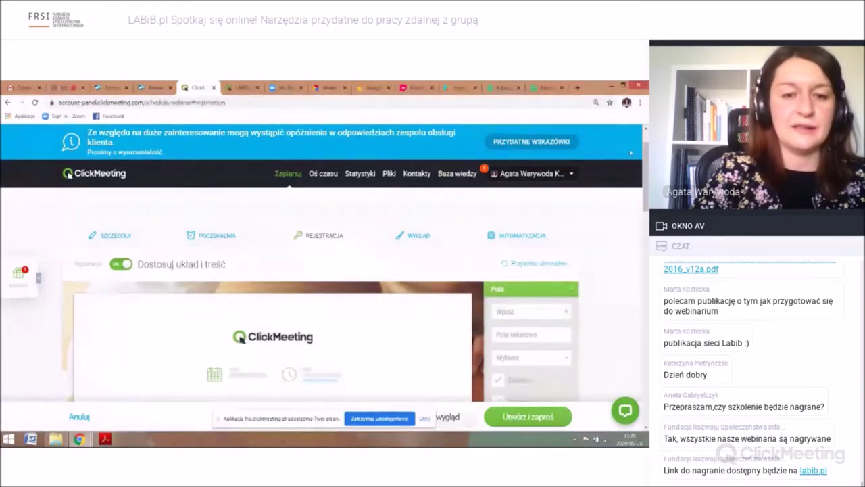
{"action": "scroll", "coordinate": [630, 152], "scroll_direction": "down", "scroll_amount": 3}
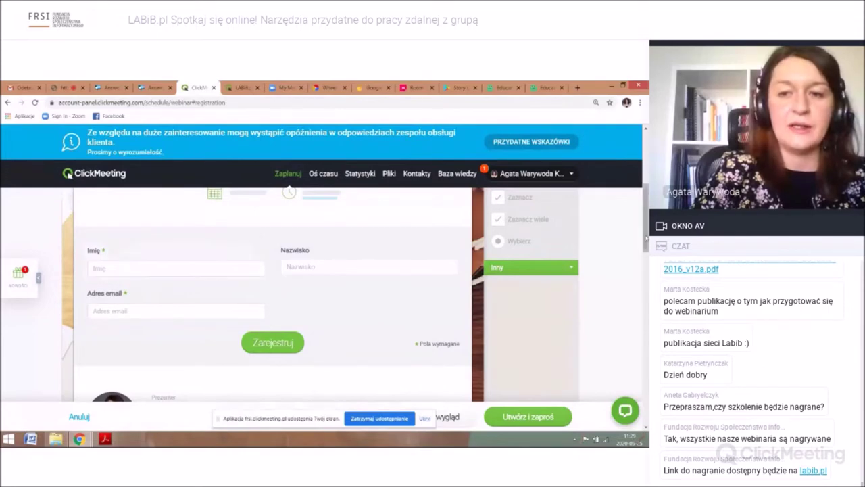
{"action": "scroll", "coordinate": [646, 238], "scroll_direction": "up", "scroll_amount": 2}
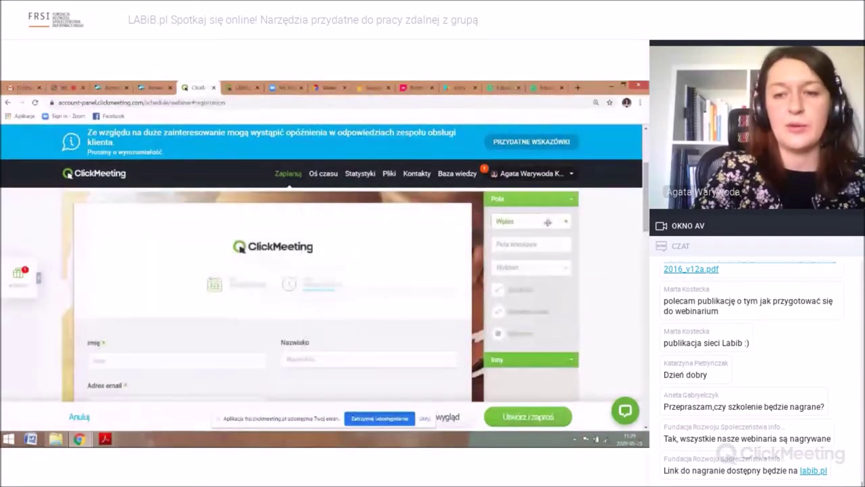
Step: Add a required input field named "Instytucja" beside the Imię field of the registration form
{"action": "left_click_drag", "start_coordinate": [547, 222], "coordinate": [349, 362]}
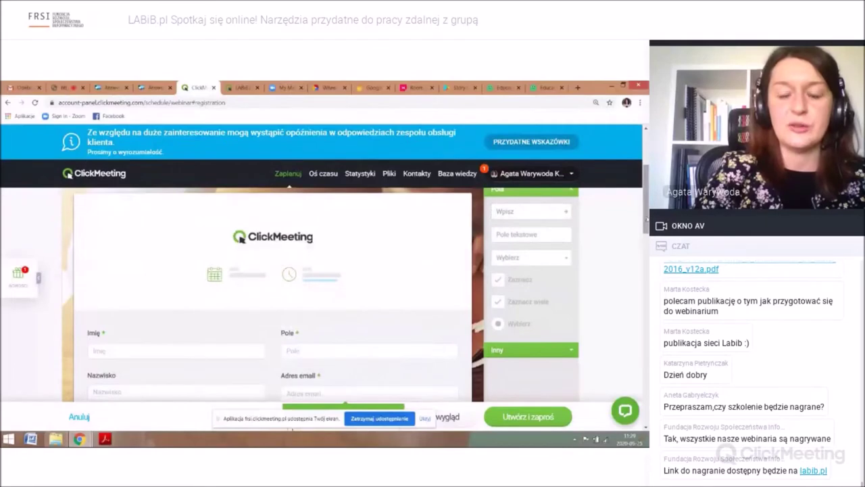
{"action": "scroll", "coordinate": [271, 297], "scroll_direction": "down", "scroll_amount": 2}
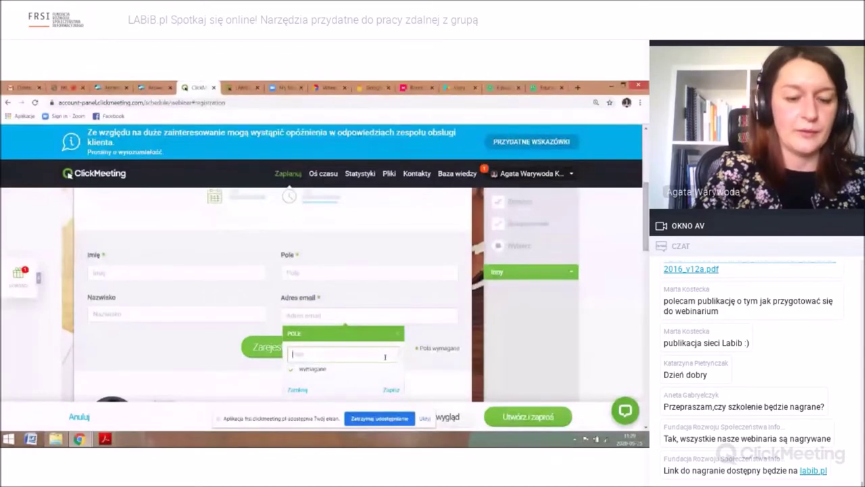
{"action": "type", "text": "Instytucja"}
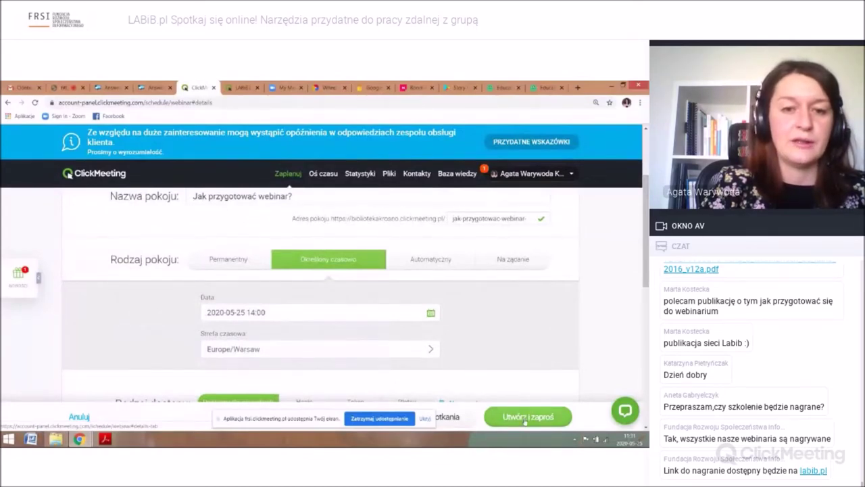
Step: Create the webinar event and review its invitation and sharing options
{"action": "left_click", "coordinate": [526, 417]}
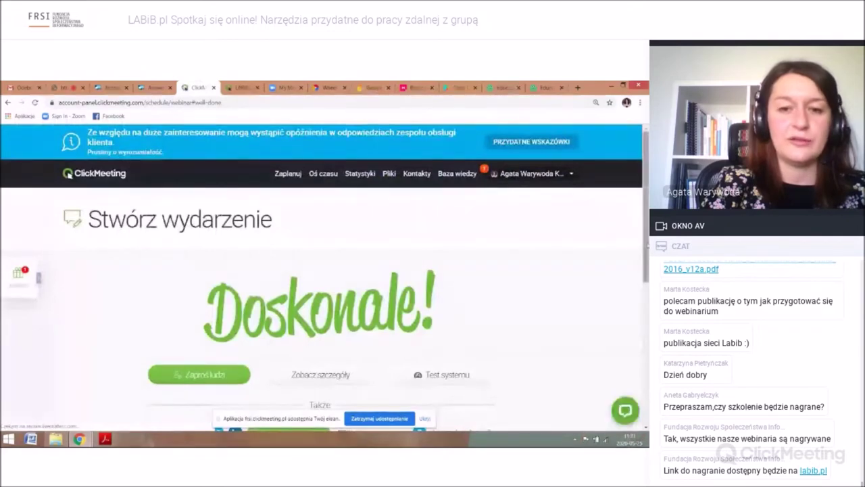
{"action": "scroll", "coordinate": [302, 291], "scroll_direction": "down", "scroll_amount": 1}
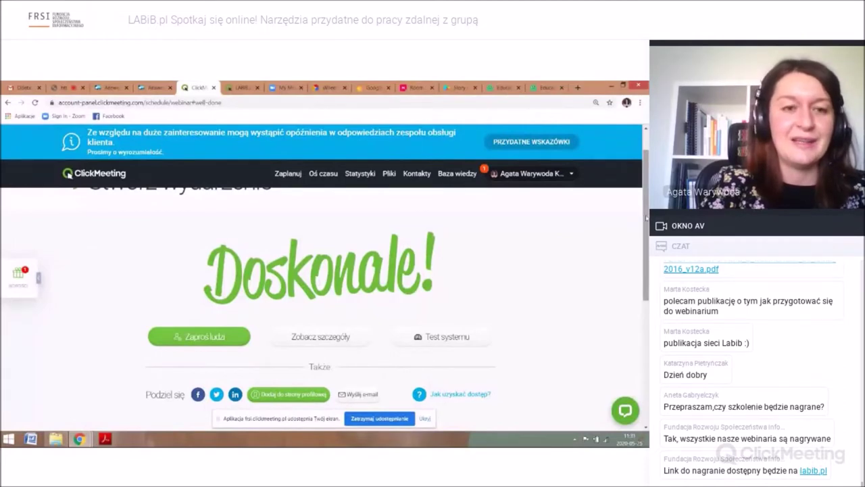
{"action": "scroll", "coordinate": [645, 218], "scroll_direction": "up", "scroll_amount": 1}
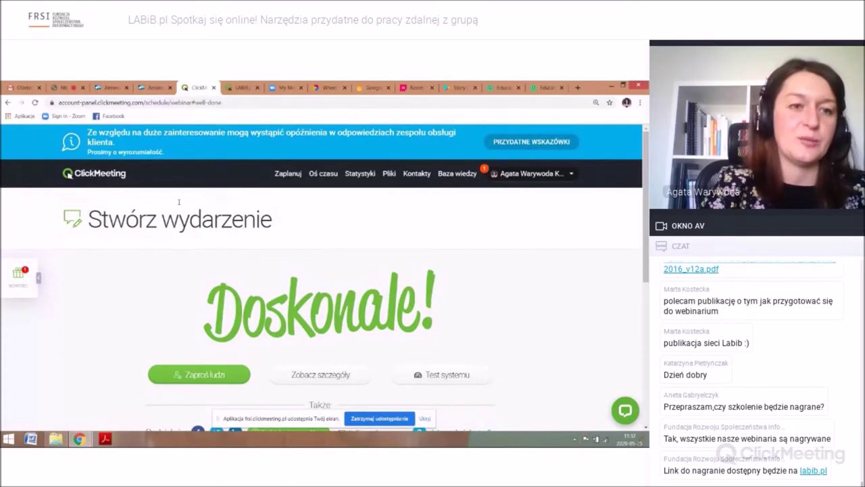
Step: Open the details of the upcoming "Jak przygotować webinar?" event from the event list and view its registration form
{"action": "left_click", "coordinate": [101, 175]}
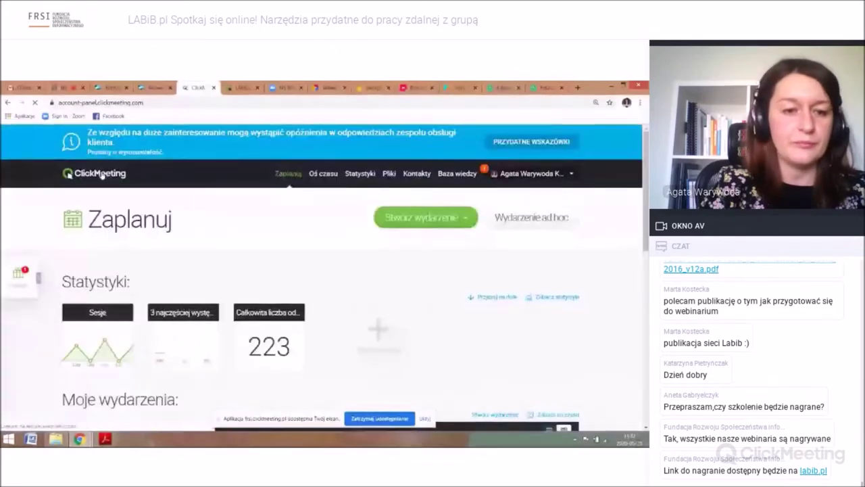
{"action": "scroll", "coordinate": [321, 304], "scroll_direction": "down", "scroll_amount": 2}
{"action": "scroll", "coordinate": [321, 304], "scroll_direction": "down", "scroll_amount": 2}
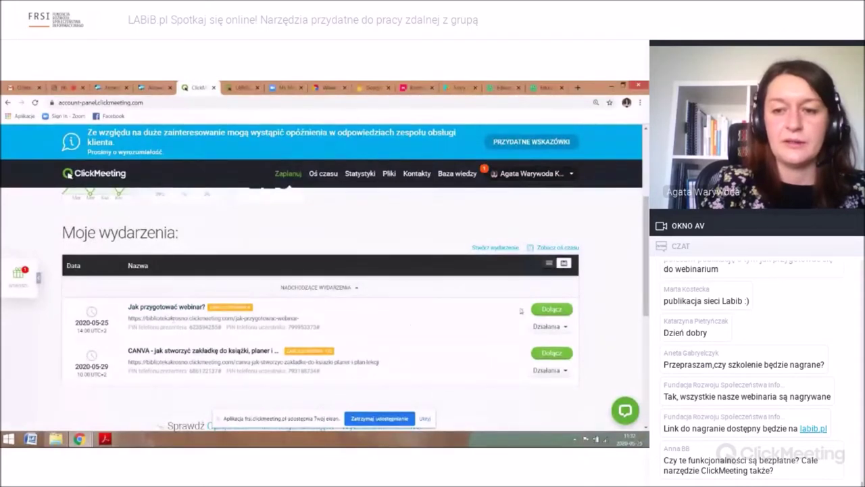
{"action": "left_click", "coordinate": [565, 326]}
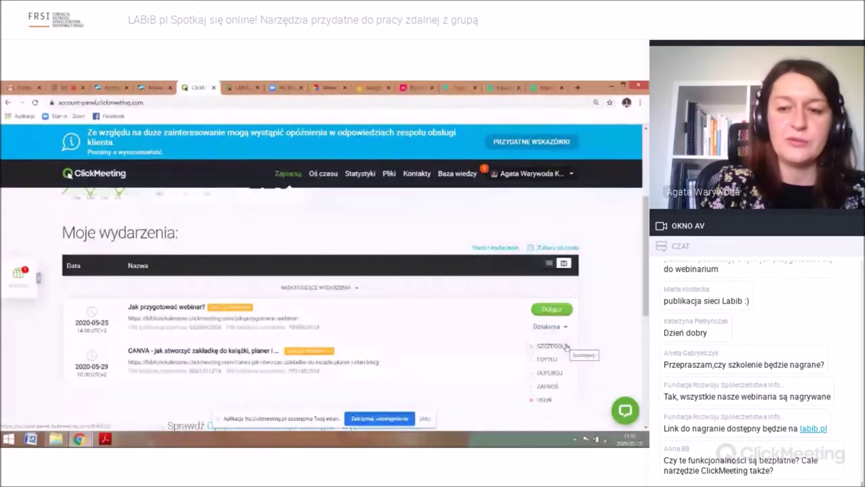
{"action": "left_click", "coordinate": [567, 346]}
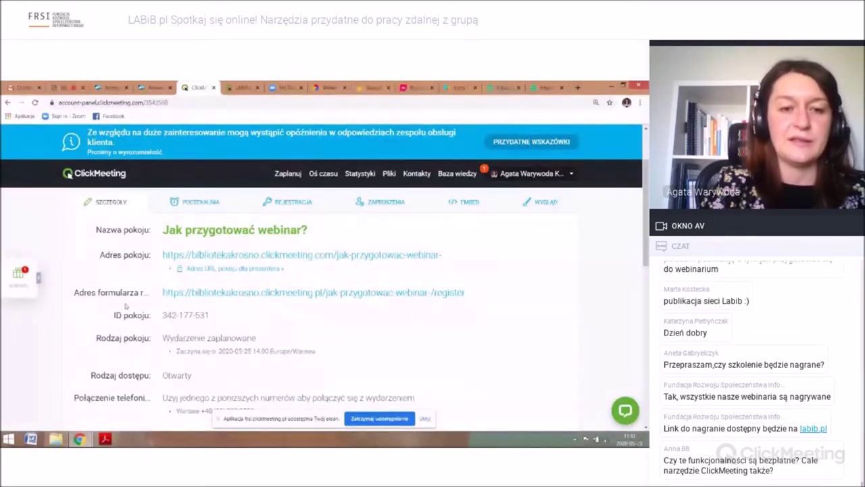
{"action": "left_click", "coordinate": [178, 295]}
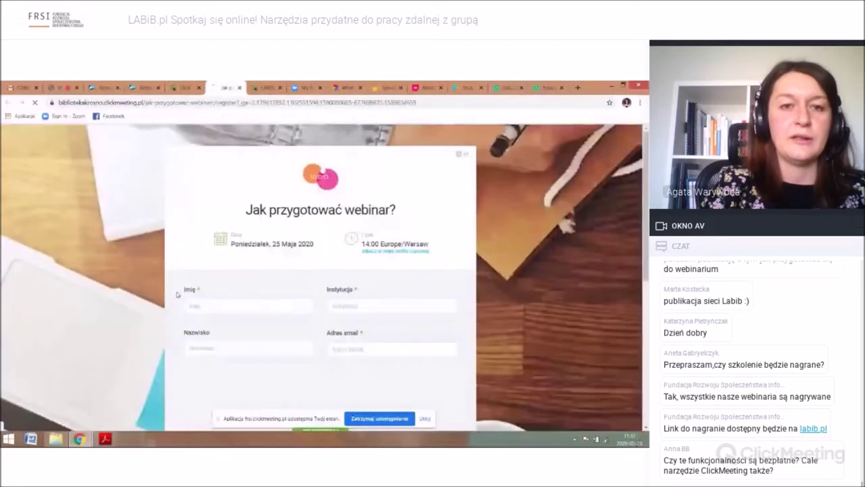
Step: Enter the "Jak przygotować webinar?" room in preparation mode to review its tools, and stop sharing the screen
{"action": "left_click", "coordinate": [270, 103]}
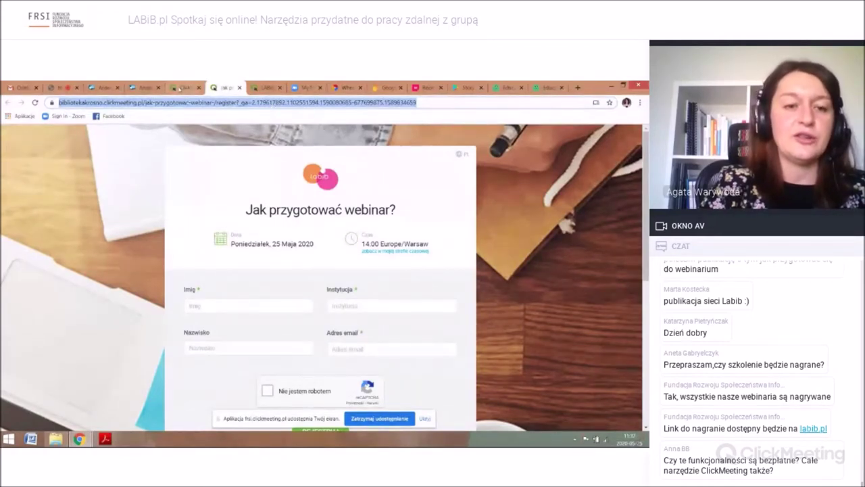
{"action": "left_click", "coordinate": [187, 88]}
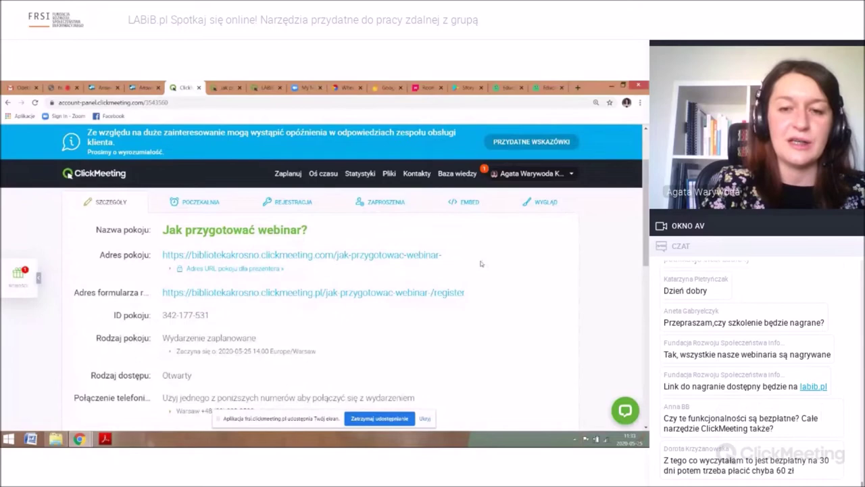
{"action": "left_click", "coordinate": [420, 255]}
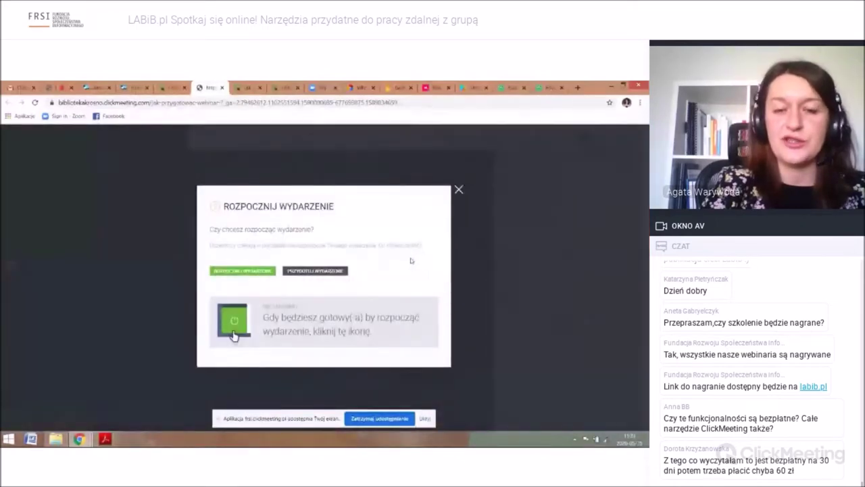
{"action": "left_click", "coordinate": [329, 271]}
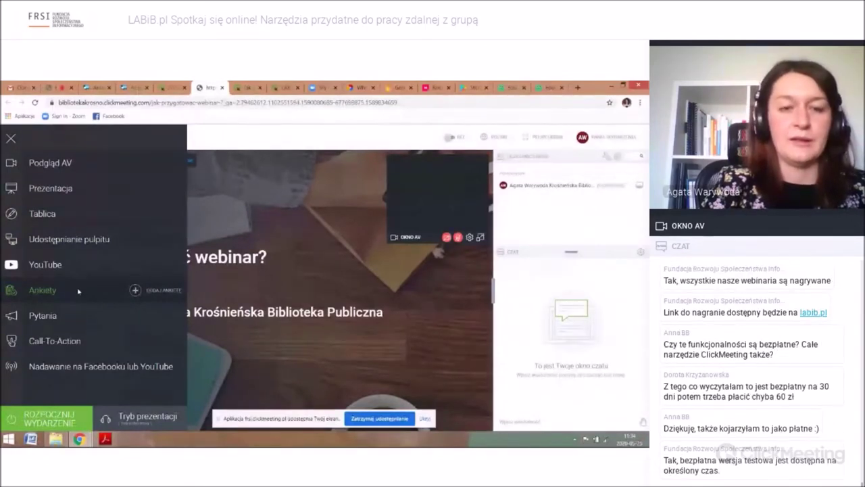
{"action": "left_click", "coordinate": [308, 242]}
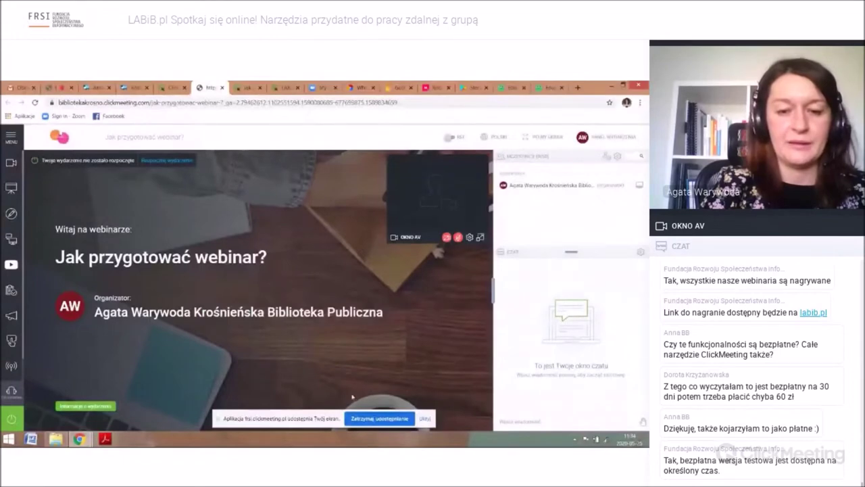
{"action": "left_click", "coordinate": [379, 418]}
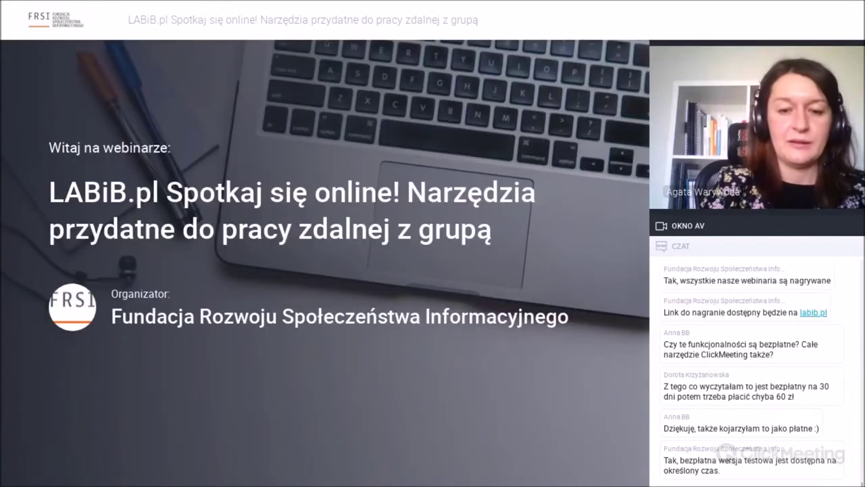
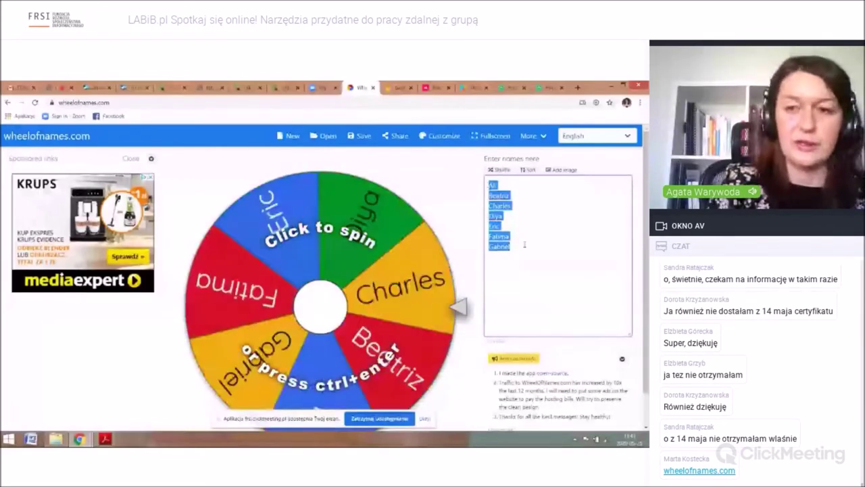
Step: Replace the sample entries on the wheelofnames.com wheel with five participants' first names, one per line
{"action": "type", "text": "Agata"}
{"action": "key", "text": "Return"}
{"action": "type", "text": "Martyna"}
{"action": "key", "text": "Return"}
{"action": "type", "text": "Monika"}
{"action": "key", "text": "Return"}
{"action": "type", "text": "Paweł"}
{"action": "key", "text": "Return"}
{"action": "type", "text": "Adam"}
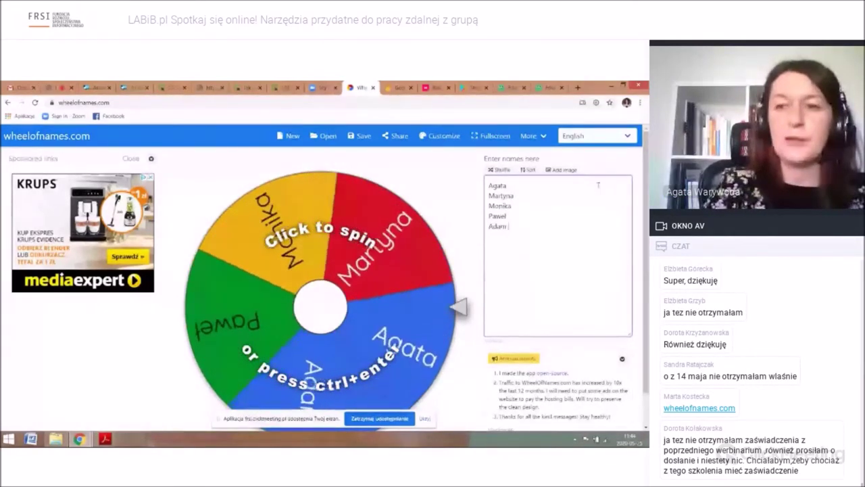
Step: Change the wheel website's language to Polski
{"action": "left_click", "coordinate": [628, 137]}
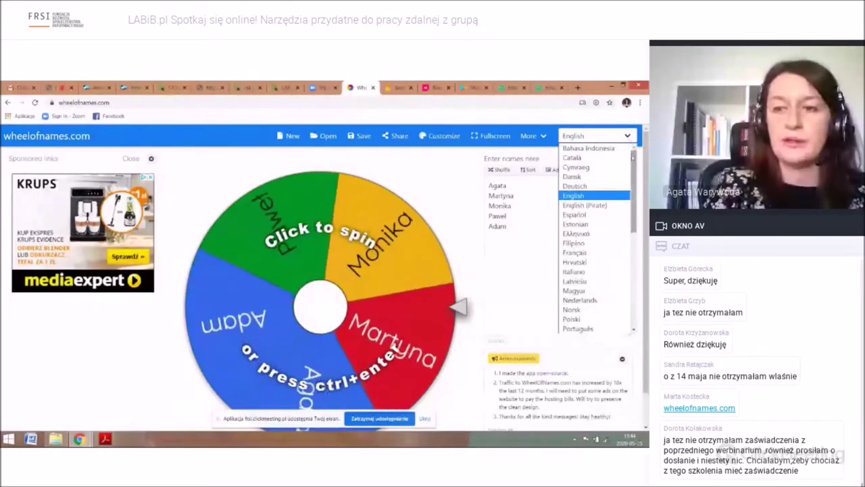
{"action": "scroll", "coordinate": [635, 178], "scroll_direction": "down", "scroll_amount": 1}
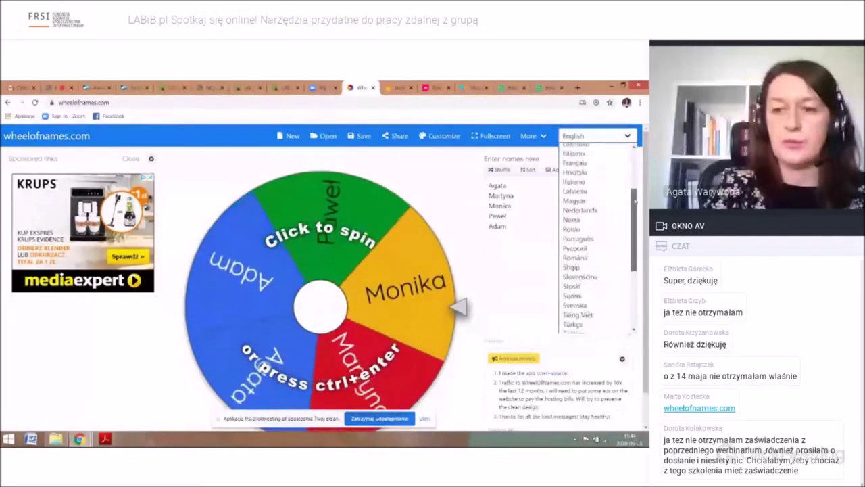
{"action": "scroll", "coordinate": [615, 223], "scroll_direction": "down", "scroll_amount": 1}
{"action": "left_click", "coordinate": [615, 221]}
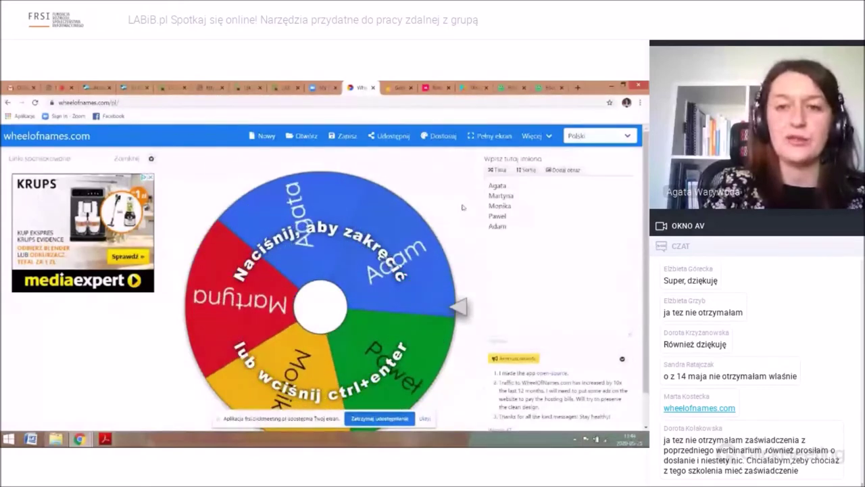
Step: Customize what happens after a spin: set the sound to "Brak dźwięku" and disable the confetti
{"action": "left_click", "coordinate": [443, 139]}
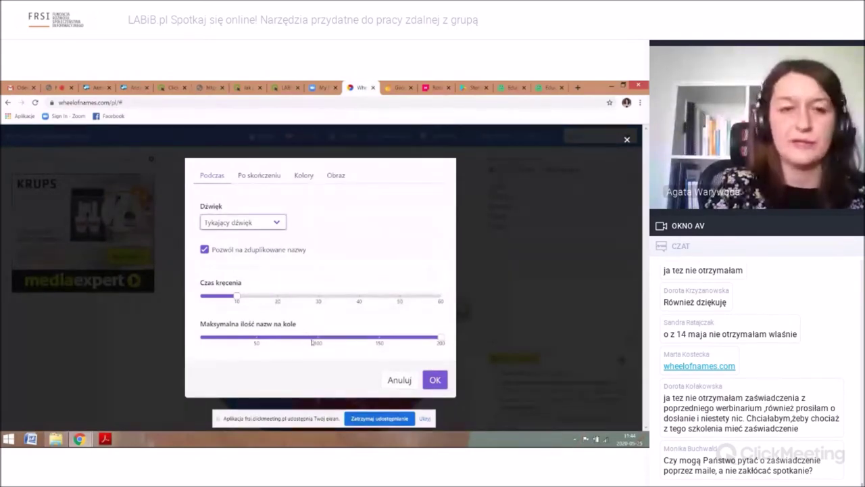
{"action": "left_click", "coordinate": [267, 179]}
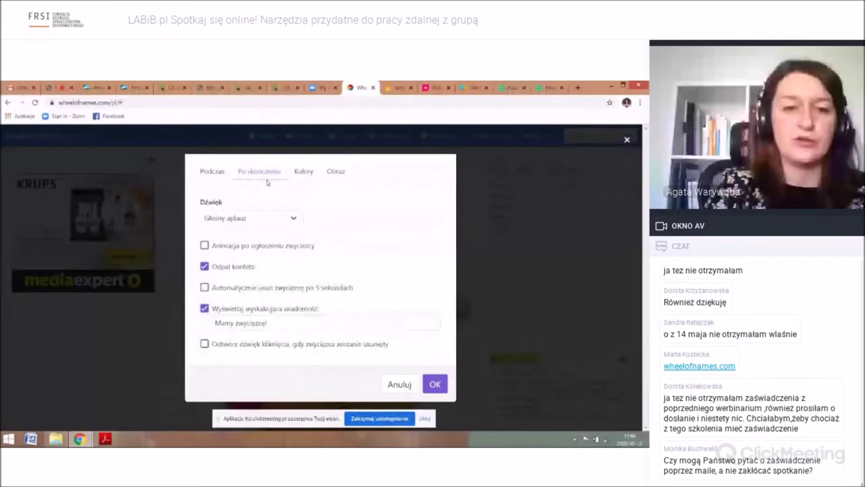
{"action": "left_click", "coordinate": [287, 218]}
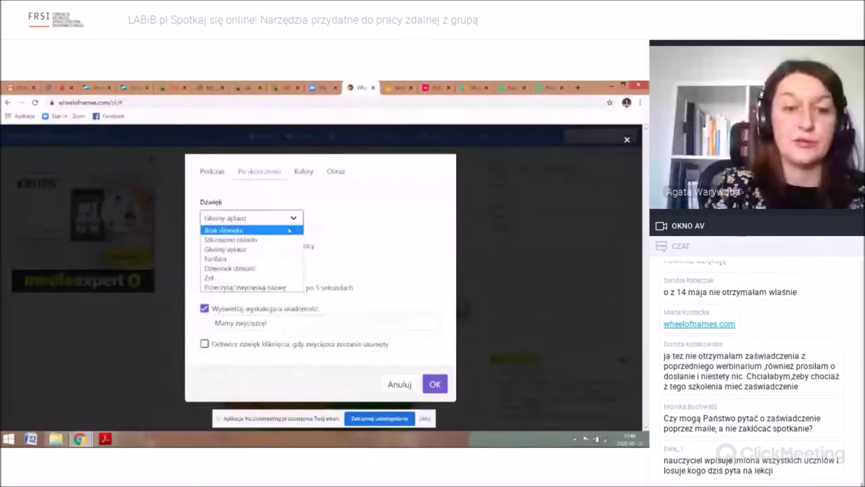
{"action": "left_click", "coordinate": [288, 230]}
{"action": "left_click", "coordinate": [204, 266]}
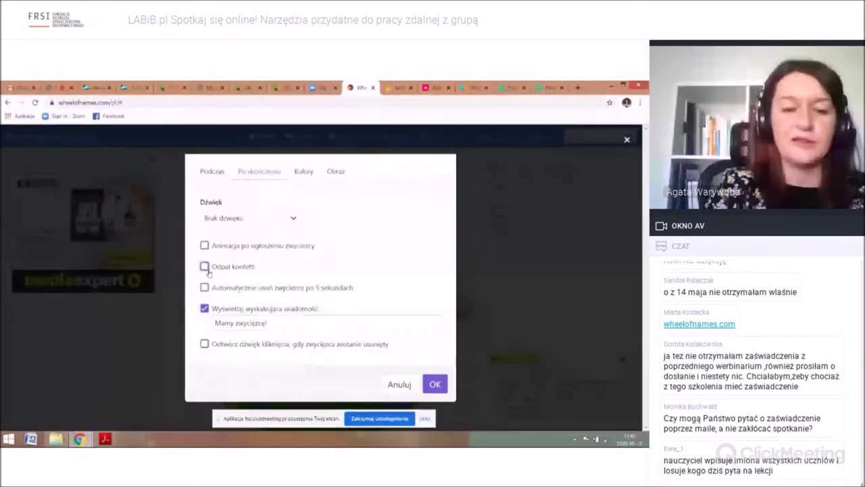
Step: Replace the winner pop-up message with "Opowiedz 3 ciekawe fakty o sobie:"
{"action": "left_click", "coordinate": [273, 323]}
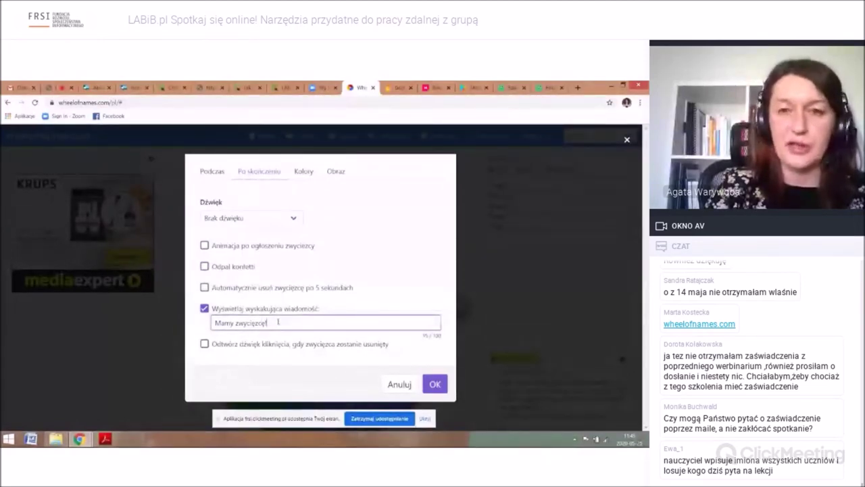
{"action": "triple_click", "coordinate": [277, 322]}
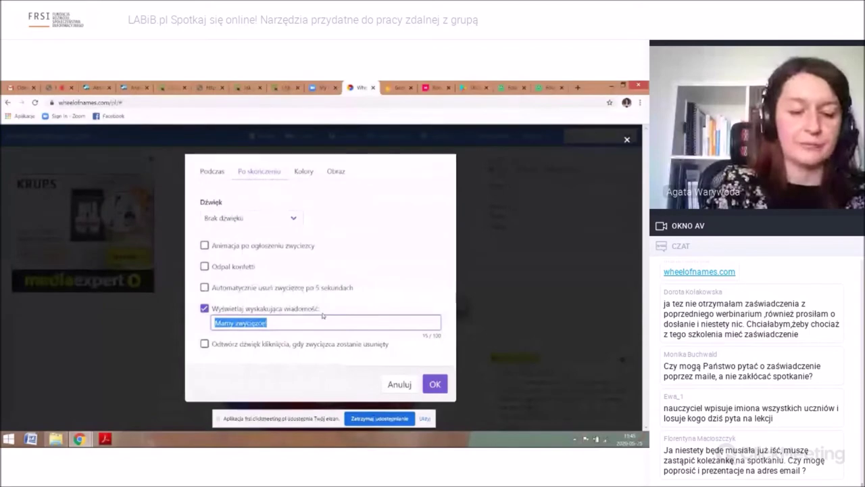
{"action": "type", "text": "Opowiedz "}
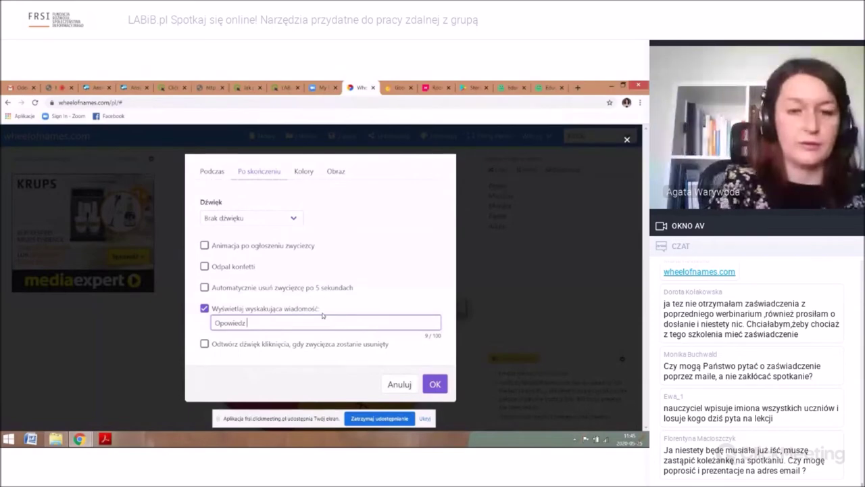
{"action": "type", "text": "3 ciekawe fakty o sobie"}
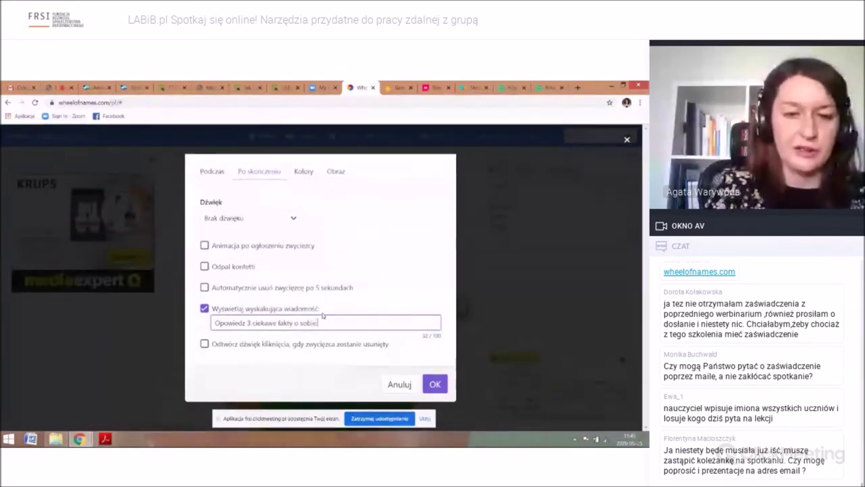
{"action": "type", "text": ":"}
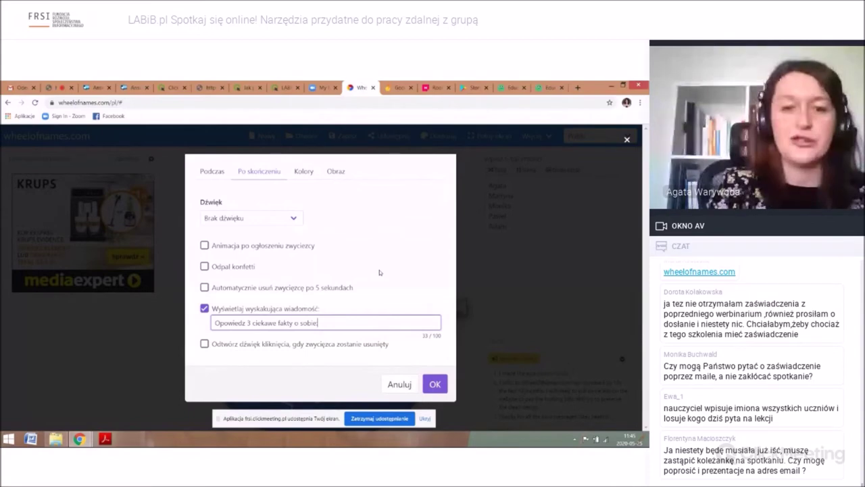
Step: Apply the "Party fun" color theme from the Abstract category to the wheel
{"action": "left_click", "coordinate": [303, 171]}
{"action": "left_click", "coordinate": [346, 245]}
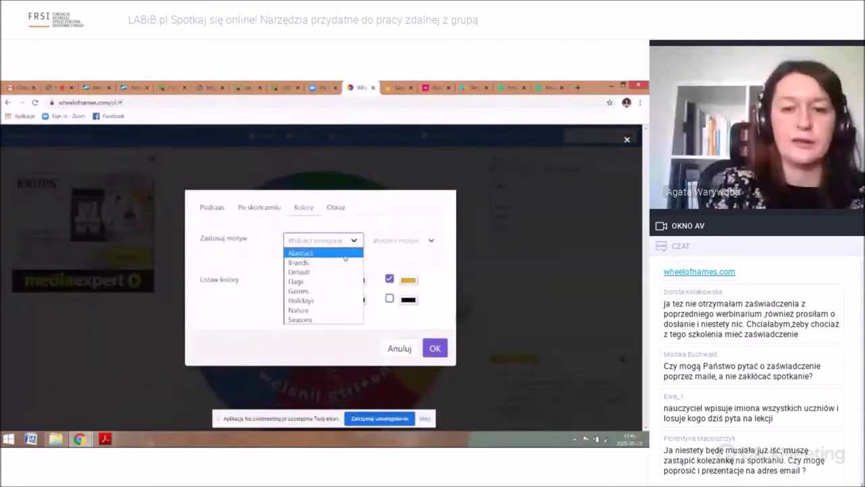
{"action": "left_click", "coordinate": [301, 253]}
{"action": "left_click", "coordinate": [382, 240]}
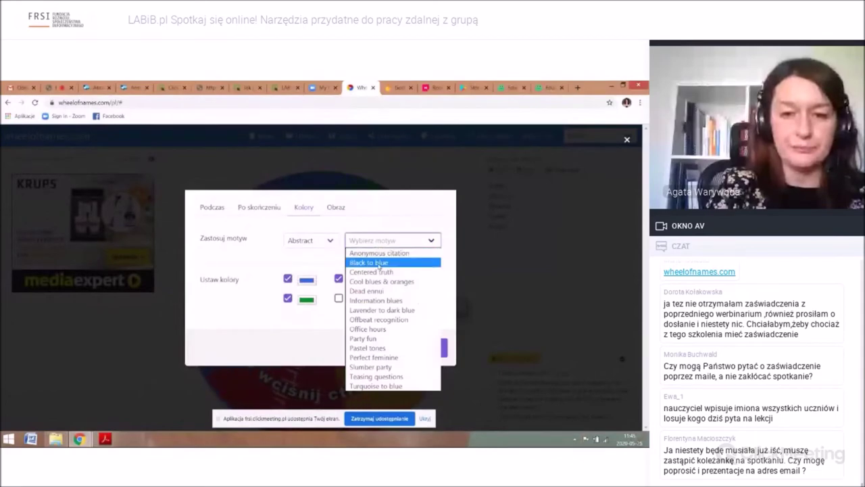
{"action": "left_click", "coordinate": [377, 339]}
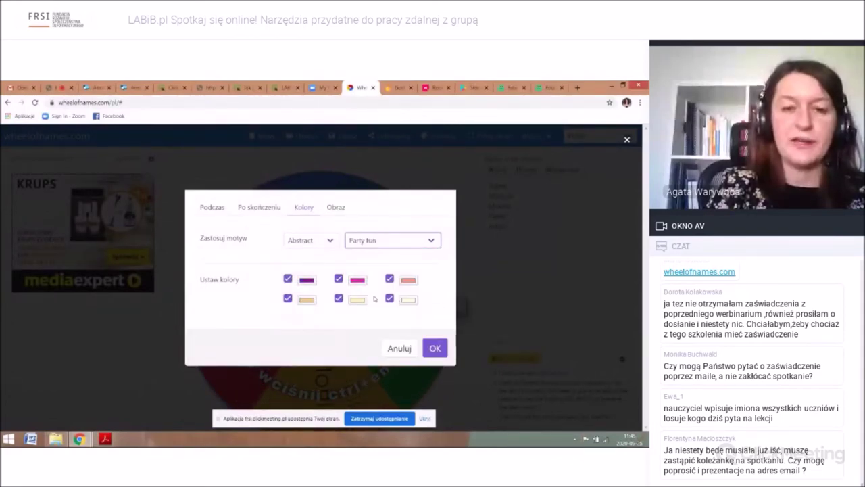
Step: Set the image at the wheel's center to Book from the gallery and apply the customization
{"action": "left_click", "coordinate": [336, 207]}
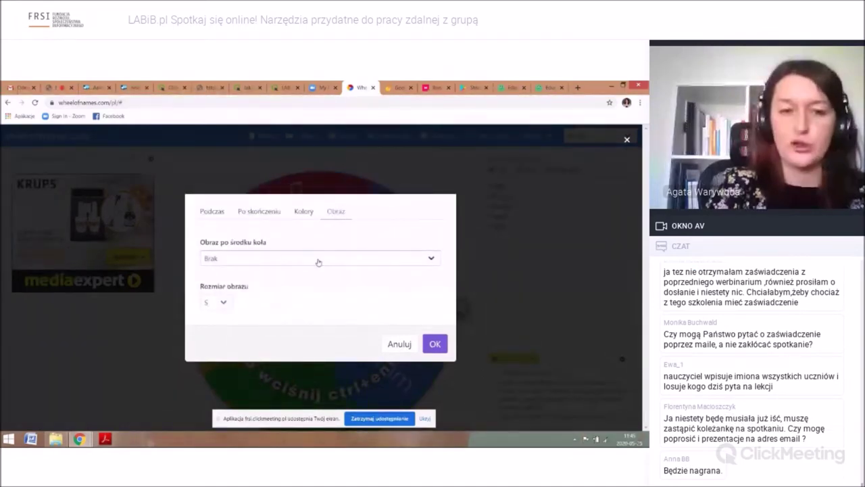
{"action": "left_click", "coordinate": [318, 261]}
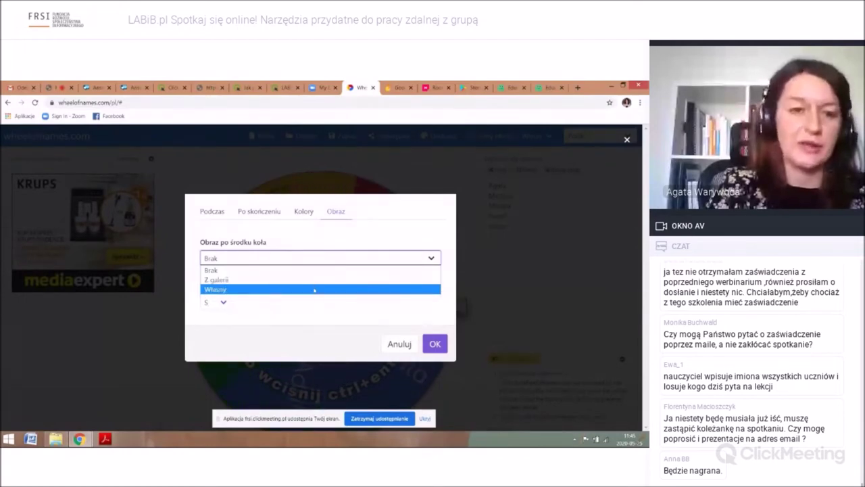
{"action": "left_click", "coordinate": [315, 280]}
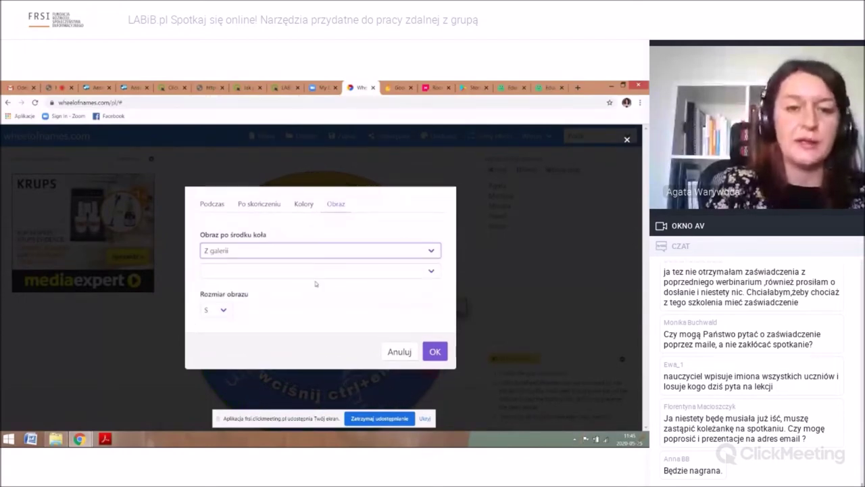
{"action": "left_click", "coordinate": [348, 271]}
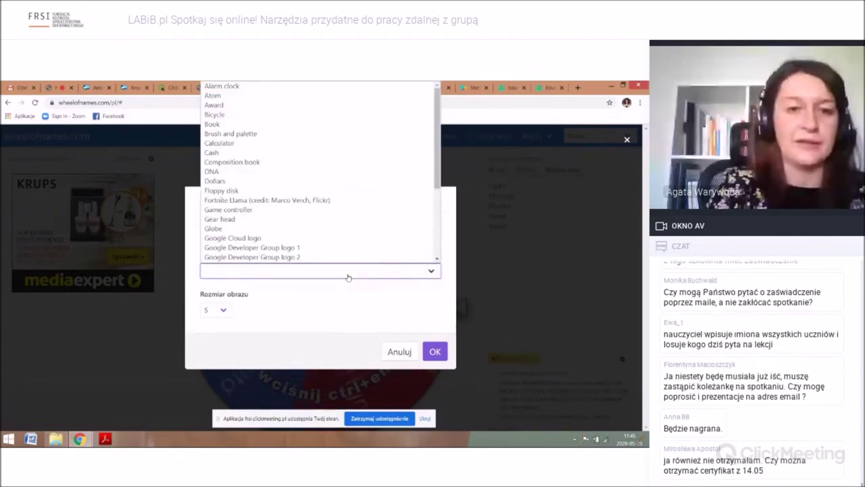
{"action": "scroll", "coordinate": [353, 250], "scroll_direction": "down", "scroll_amount": 1}
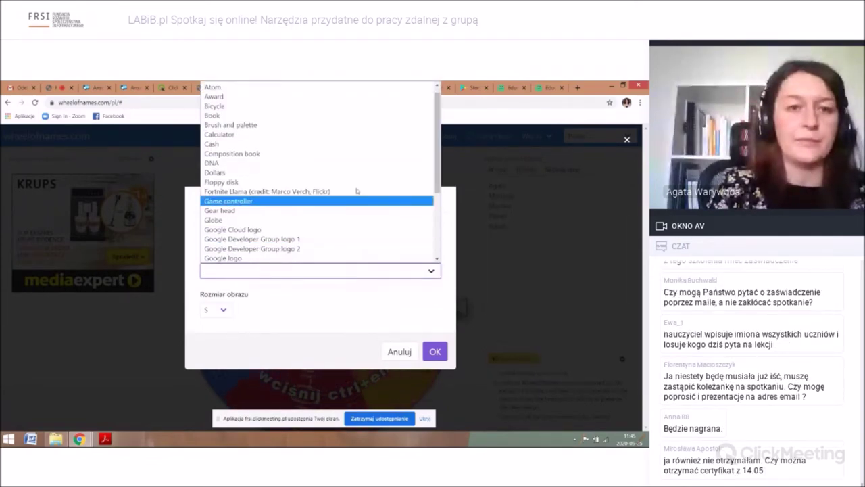
{"action": "left_click", "coordinate": [360, 119]}
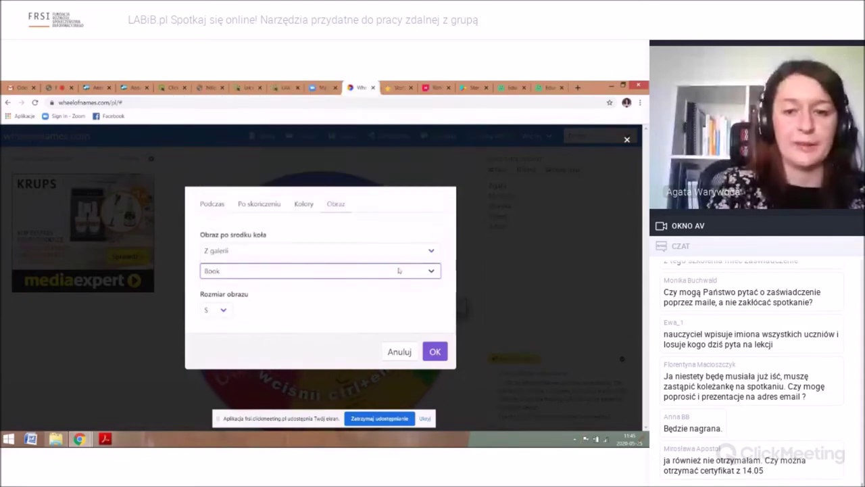
{"action": "left_click", "coordinate": [435, 350]}
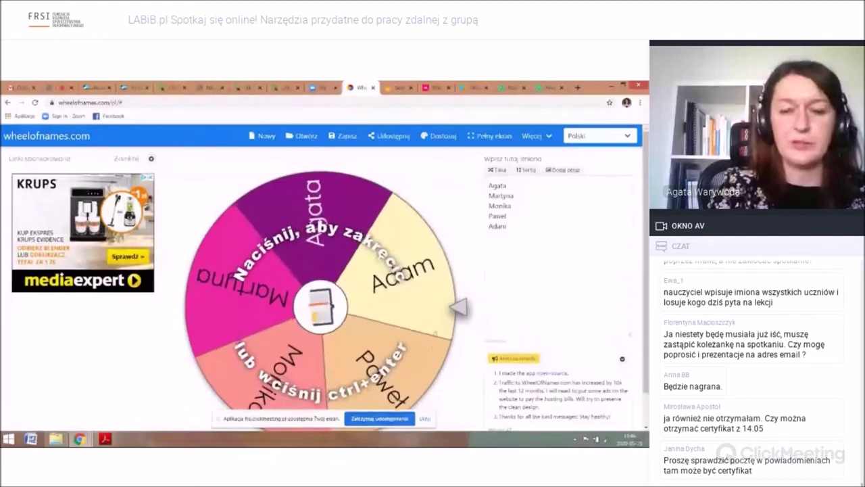
Step: Spin the wheel to draw a participant, close the winner message, and select all entries in the names list
{"action": "left_click", "coordinate": [425, 321]}
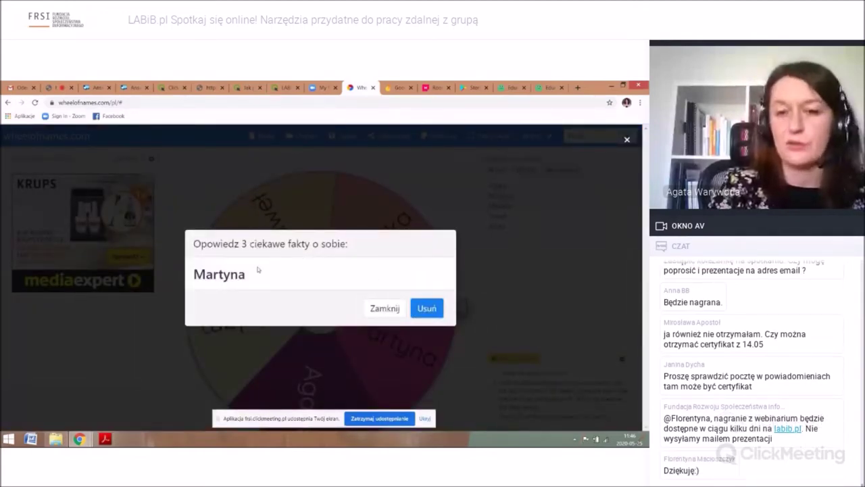
{"action": "left_click", "coordinate": [385, 308]}
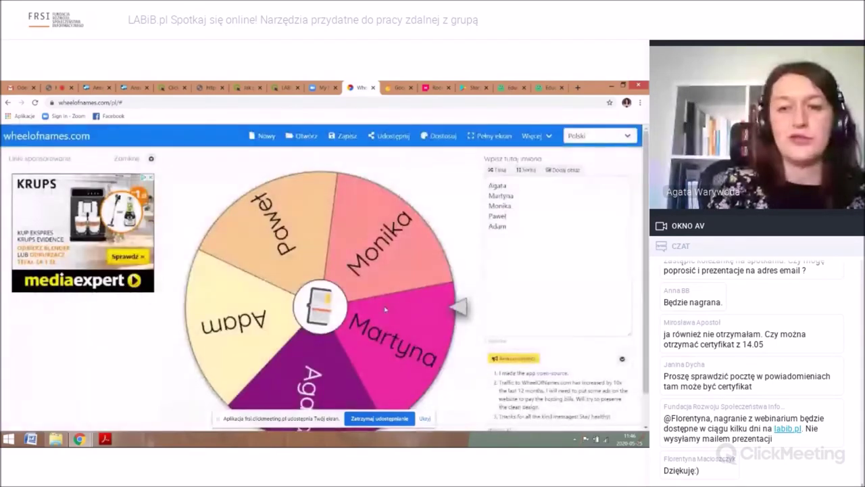
{"action": "left_click", "coordinate": [488, 179]}
{"action": "key", "text": "ctrl+a"}
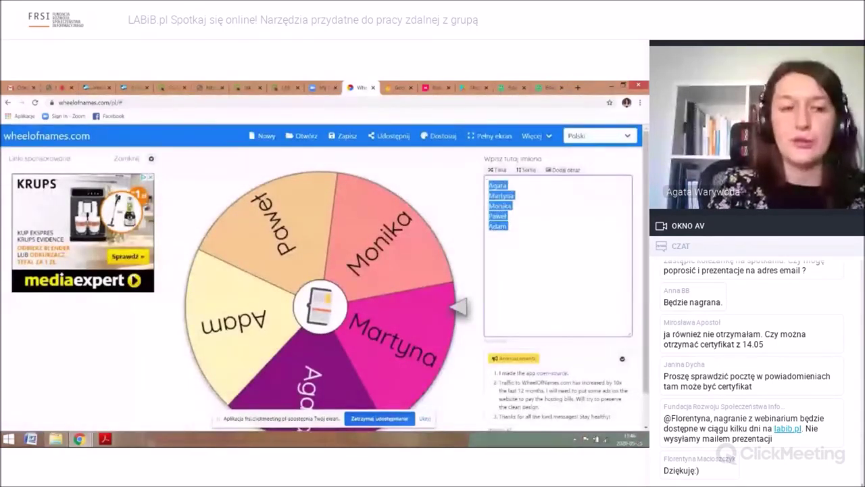
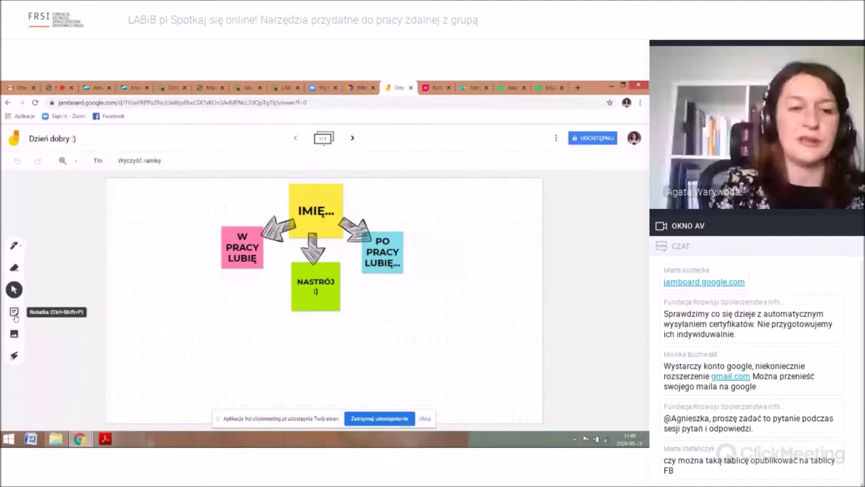
Step: Add an orange sticky note reading "Jak działa Jam? :)", shrink it slightly and place it beside the pink "W PRACY LUBIĘ" note
{"action": "left_click", "coordinate": [14, 313]}
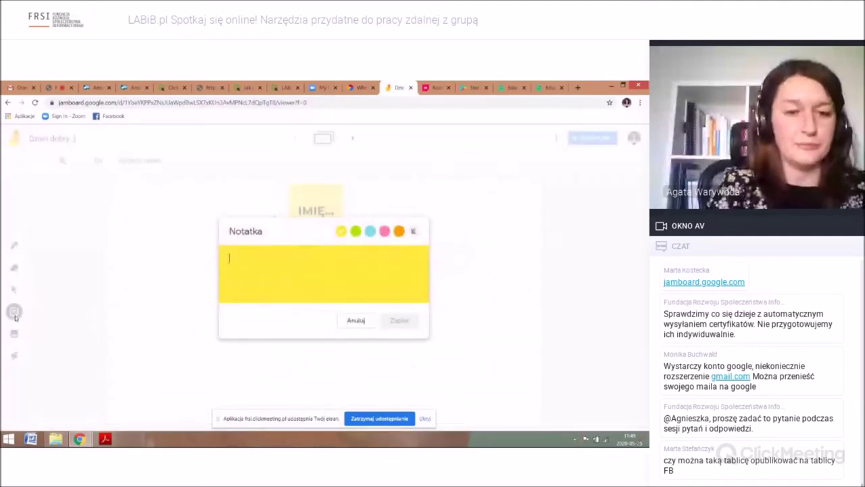
{"action": "type", "text": "Jak dzia"}
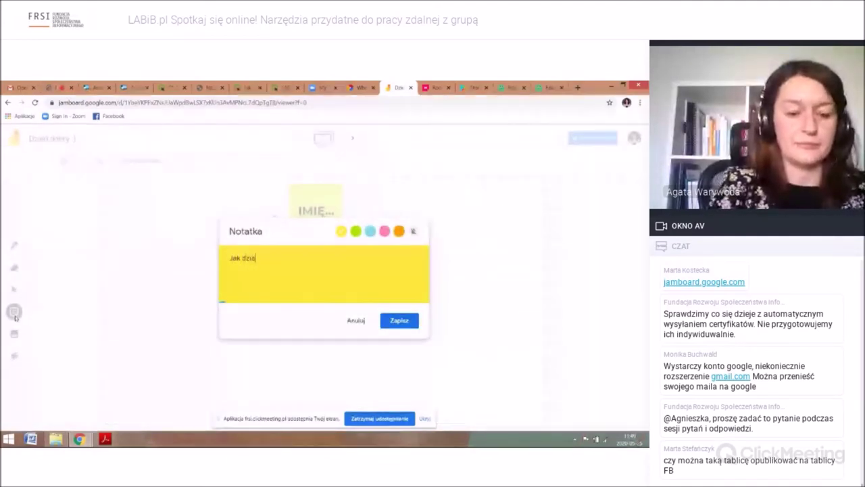
{"action": "type", "text": "ła :)am"}
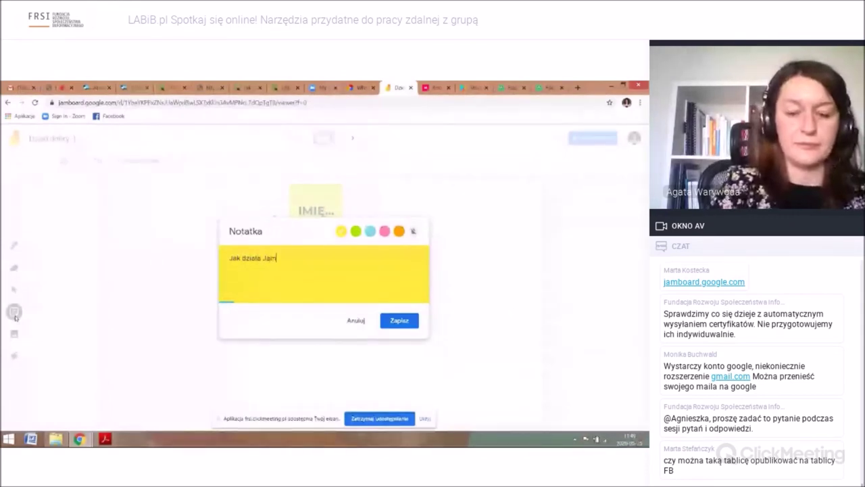
{"action": "type", "text": "? :)"}
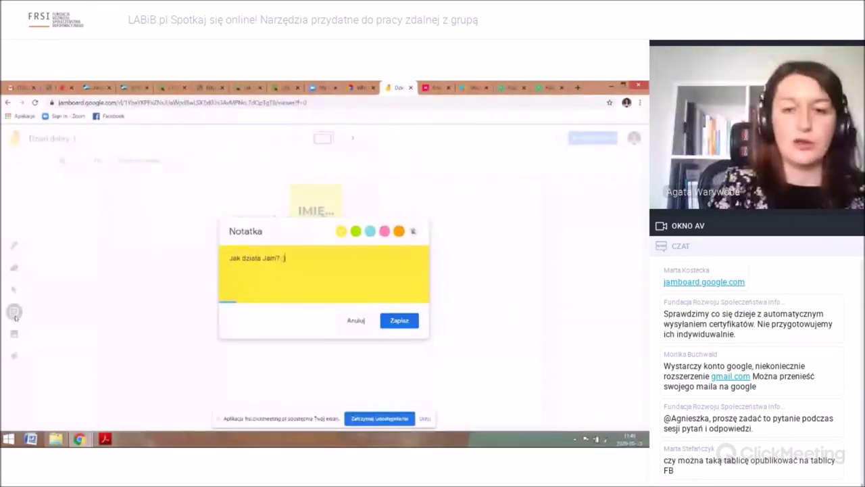
{"action": "left_click", "coordinate": [356, 232]}
{"action": "left_click", "coordinate": [383, 232]}
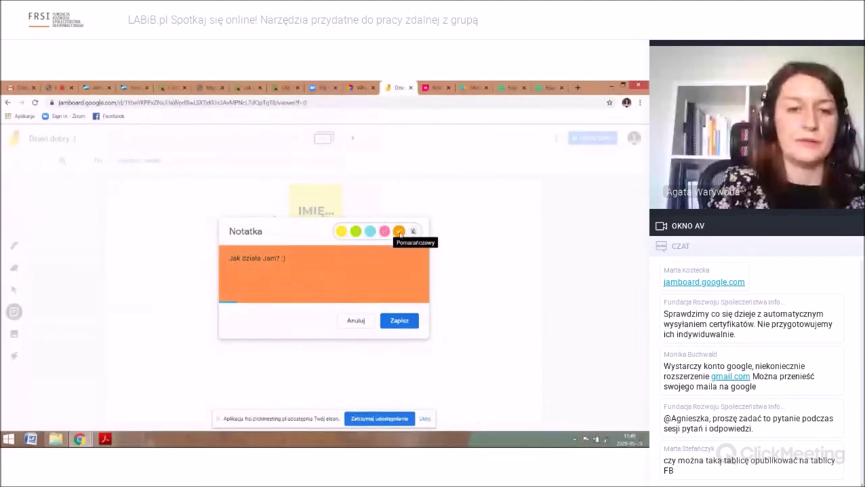
{"action": "left_click", "coordinate": [398, 321]}
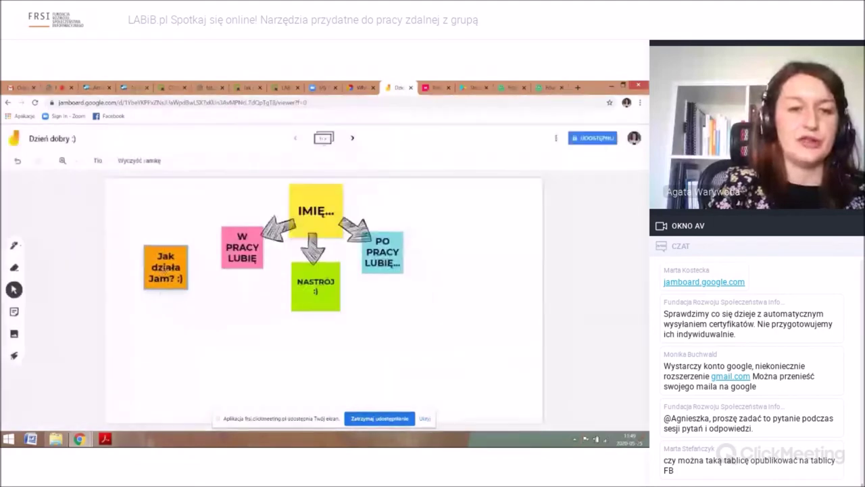
{"action": "left_click_drag", "start_coordinate": [164, 267], "coordinate": [164, 238]}
{"action": "left_click_drag", "start_coordinate": [200, 273], "coordinate": [180, 255]}
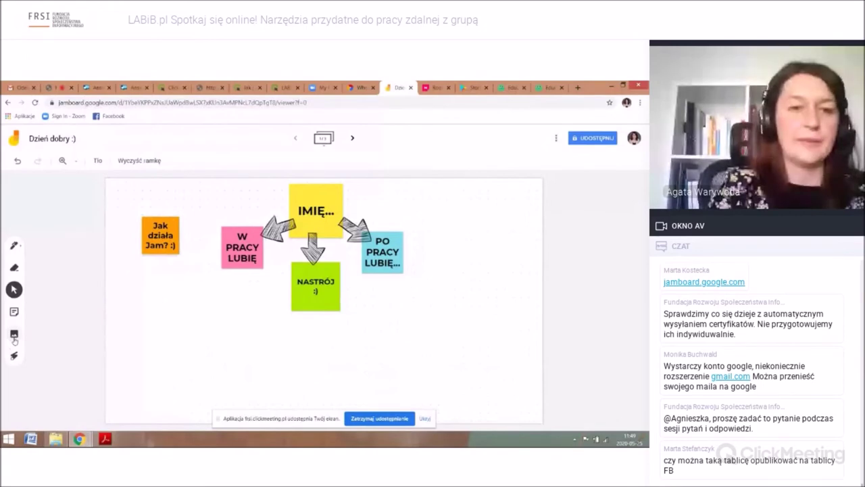
Step: Insert the LABIB_LOGO image from the device, shrink it and place it in the frame's lower-right area
{"action": "left_click", "coordinate": [14, 337]}
{"action": "left_click", "coordinate": [201, 182]}
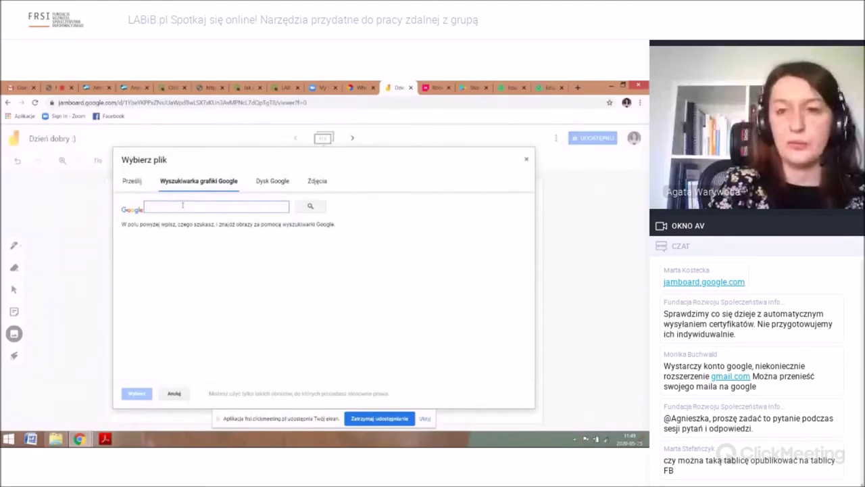
{"action": "left_click", "coordinate": [147, 188]}
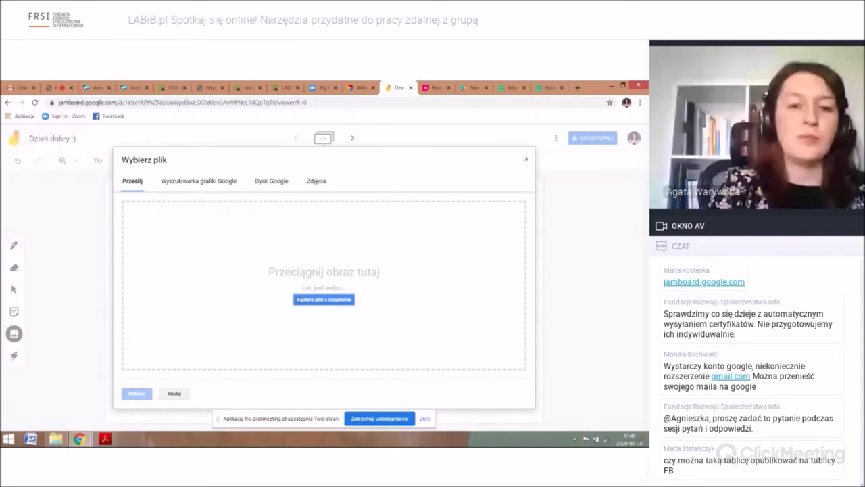
{"action": "left_click", "coordinate": [300, 299]}
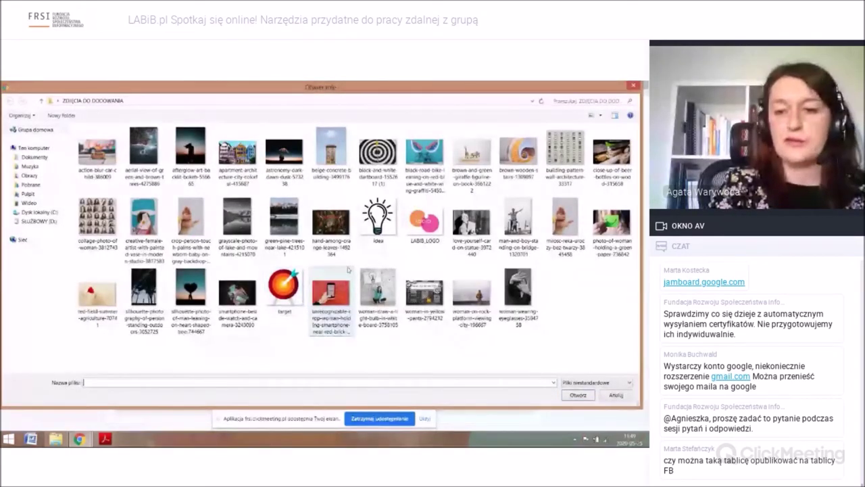
{"action": "left_click", "coordinate": [425, 220]}
{"action": "left_click", "coordinate": [571, 394]}
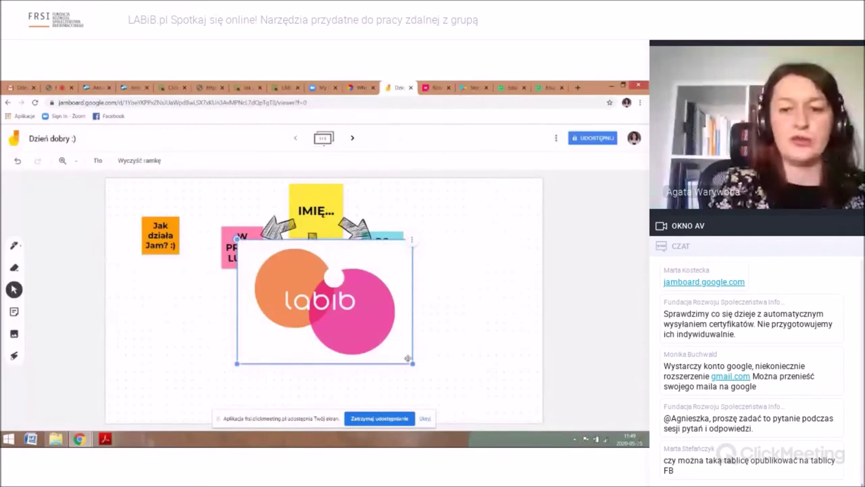
{"action": "left_click", "coordinate": [322, 354]}
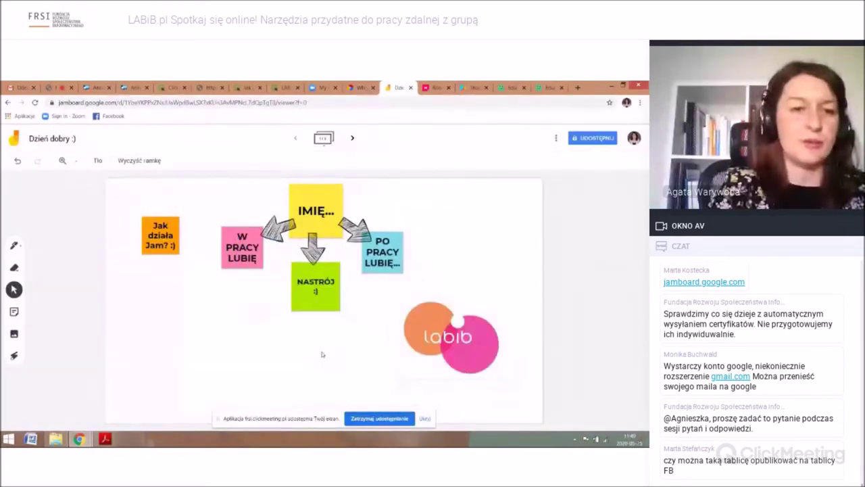
Step: Try a grid background on the frame and return to the original background
{"action": "left_click", "coordinate": [98, 161]}
{"action": "left_click", "coordinate": [103, 180]}
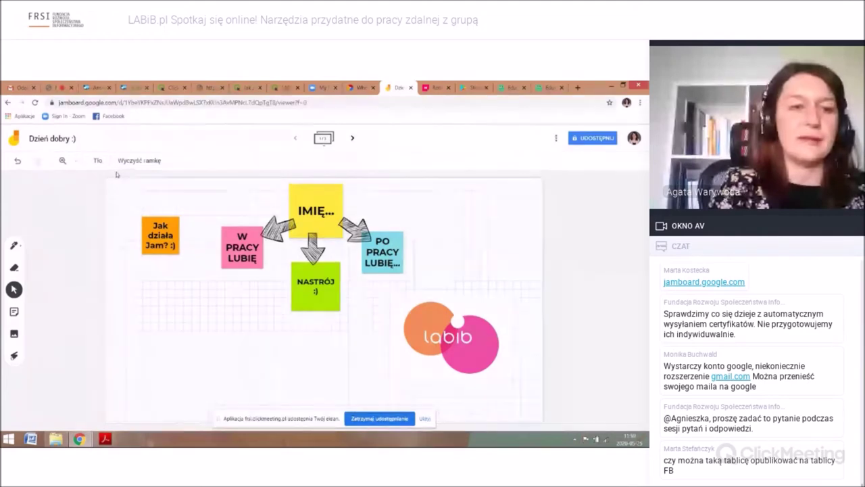
{"action": "left_click", "coordinate": [100, 163]}
{"action": "left_click", "coordinate": [174, 179]}
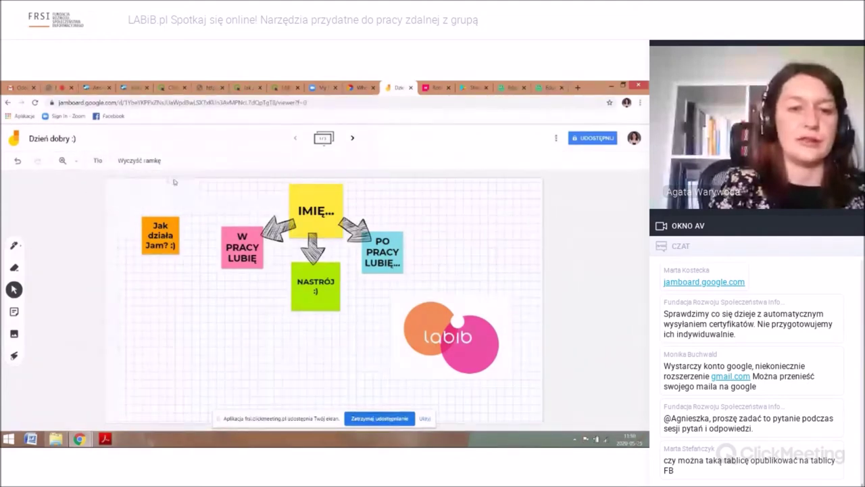
{"action": "left_click", "coordinate": [98, 162]}
{"action": "left_click", "coordinate": [102, 180]}
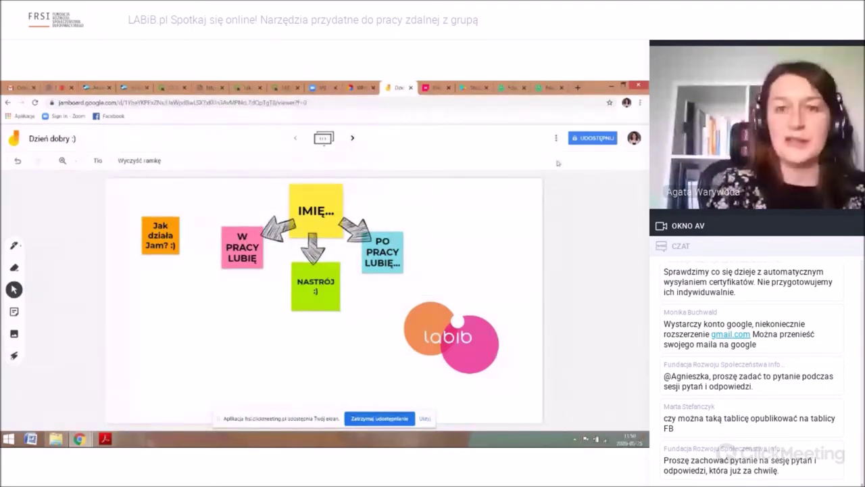
Step: Share the "Dzień dobry :)" jam with anyone who has the link, granting the Edytor role
{"action": "left_click", "coordinate": [592, 138]}
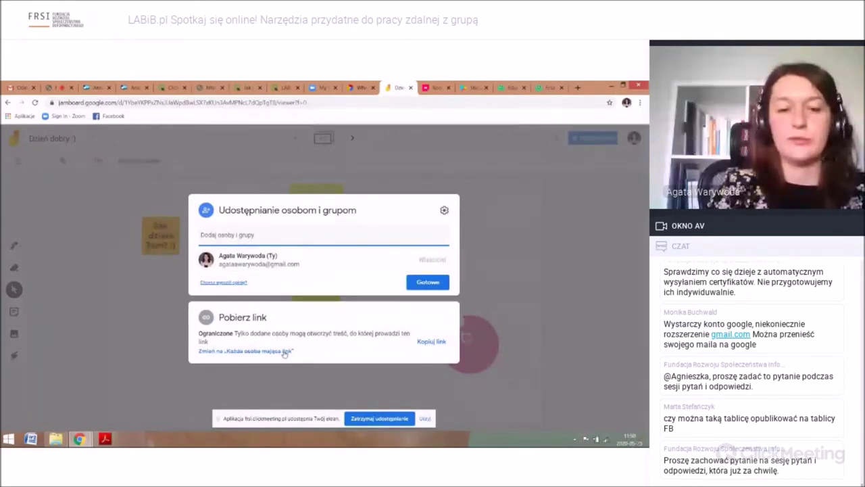
{"action": "left_click", "coordinate": [285, 352]}
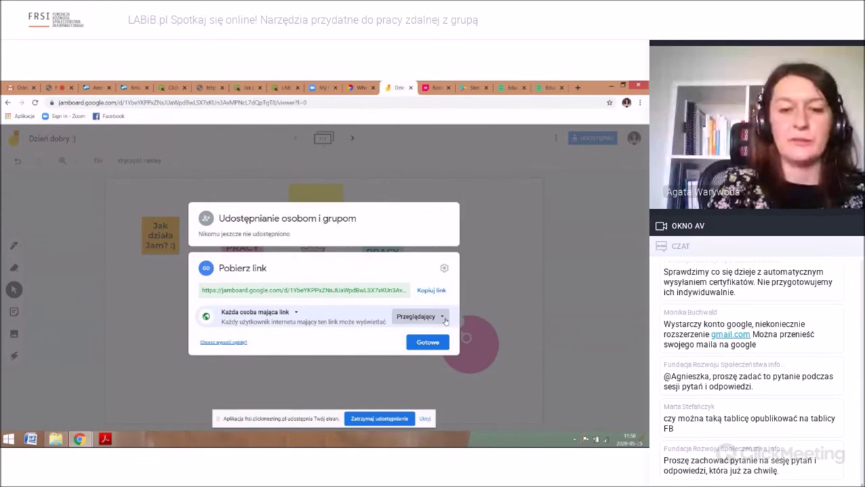
{"action": "left_click", "coordinate": [444, 321]}
{"action": "left_click", "coordinate": [410, 323]}
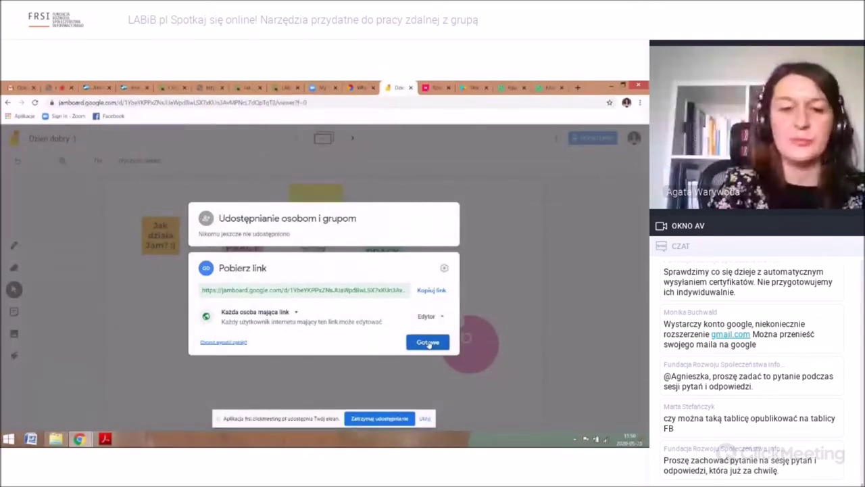
{"action": "left_click", "coordinate": [427, 342]}
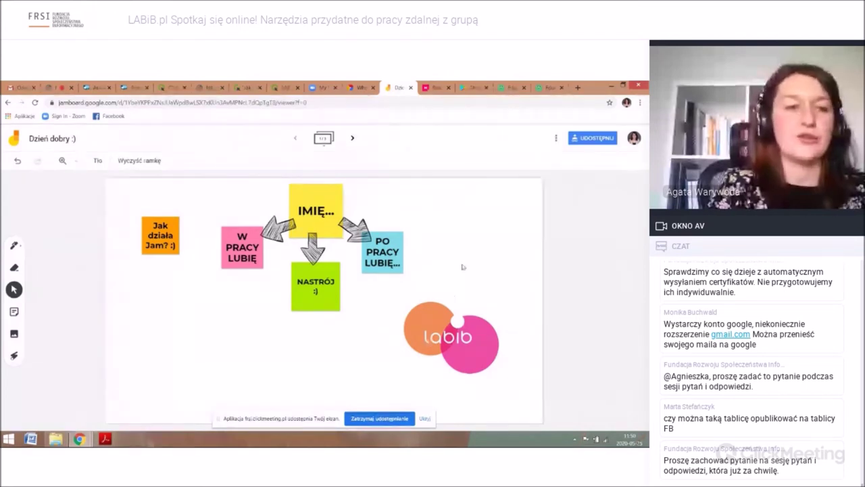
Step: View the "TYSIĄC KSIĄŻEK W INTERNECIE" jam from the jam list and return to the list
{"action": "left_click", "coordinate": [11, 140]}
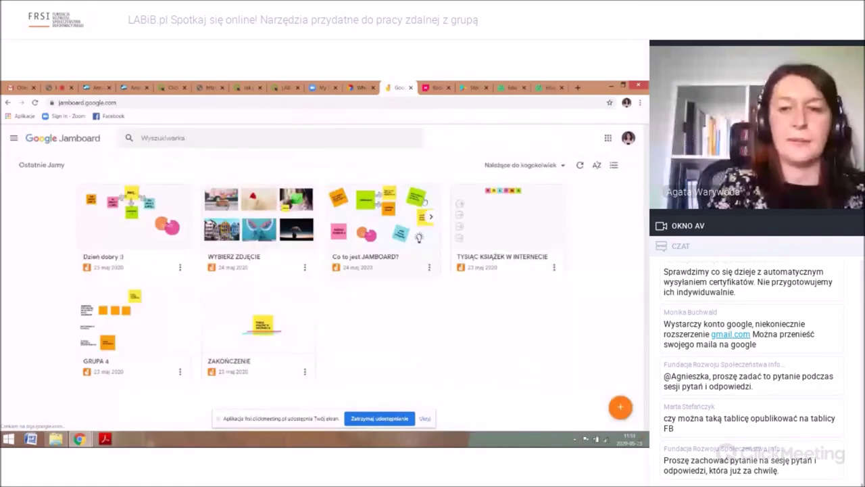
{"action": "left_click", "coordinate": [510, 213]}
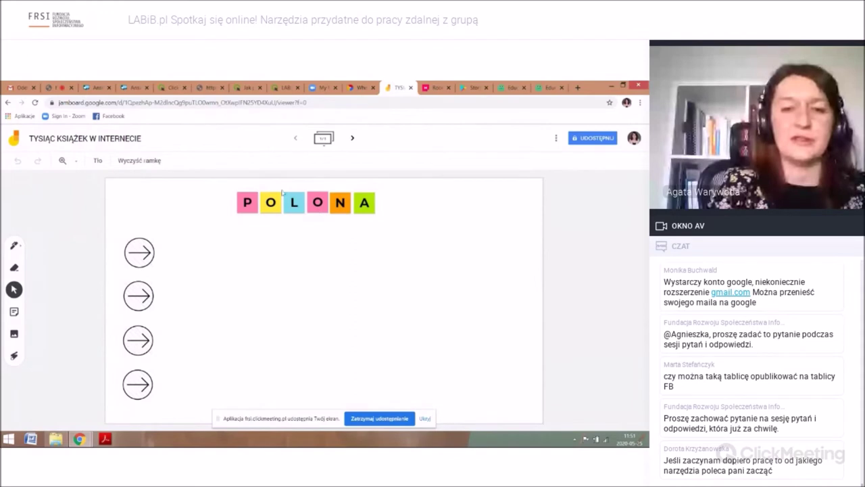
{"action": "left_click", "coordinate": [16, 140]}
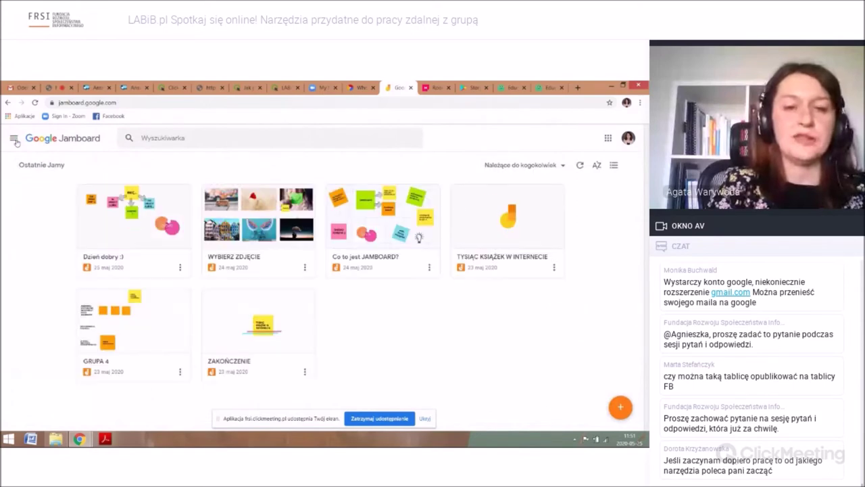
Step: In the "WYBIERZ ZDJĘCIE" jam, add a yellow note with the participant's first name and place it on the van photo's lower-right corner
{"action": "left_click", "coordinate": [244, 214]}
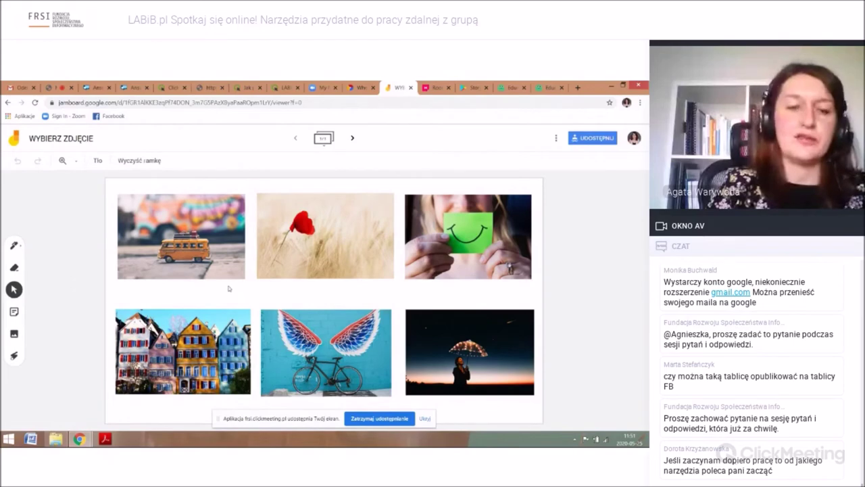
{"action": "left_click", "coordinate": [16, 312]}
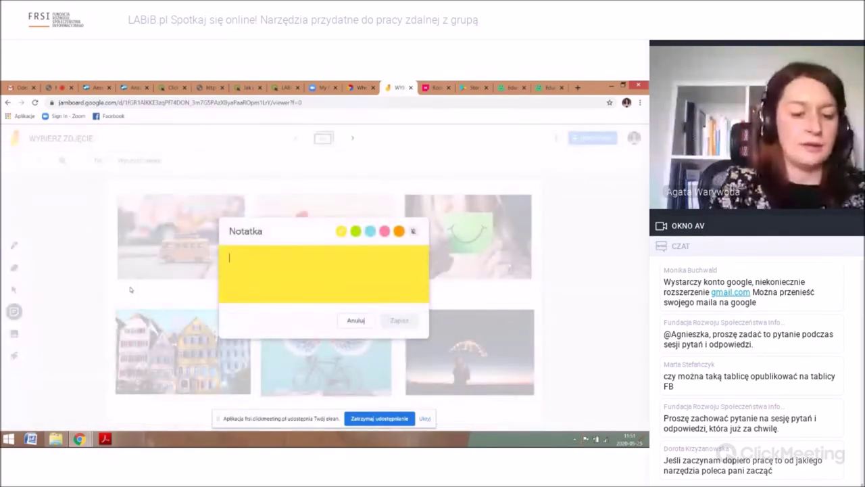
{"action": "type", "text": "Agata"}
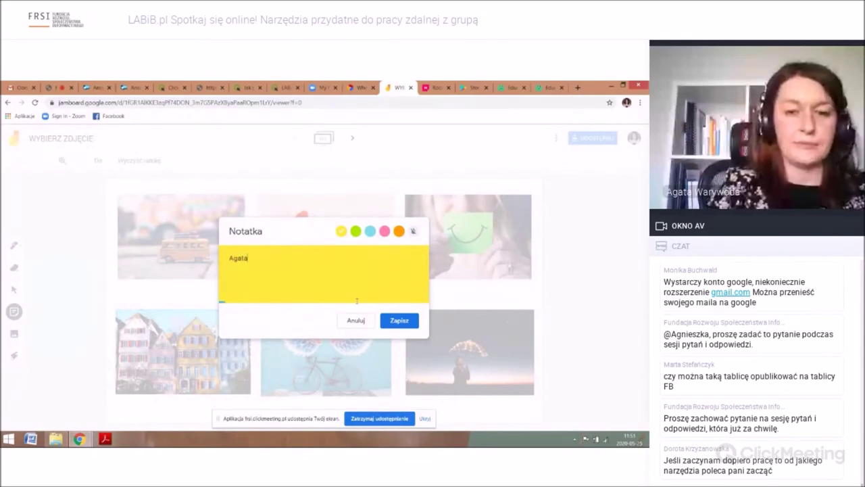
{"action": "left_click", "coordinate": [398, 321]}
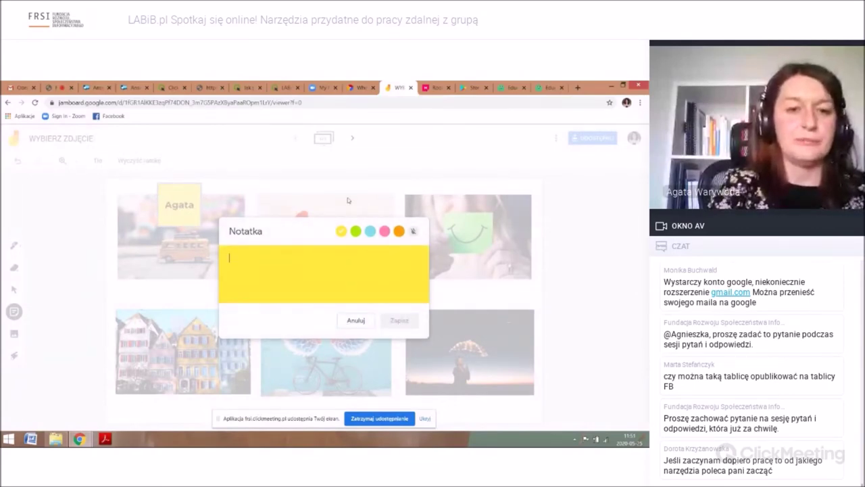
{"action": "left_click_drag", "start_coordinate": [193, 215], "coordinate": [231, 278]}
{"action": "left_click", "coordinate": [90, 253]}
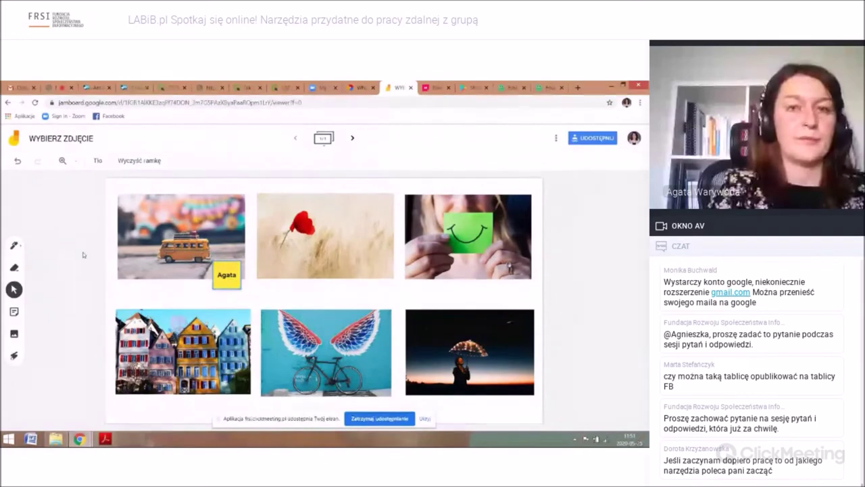